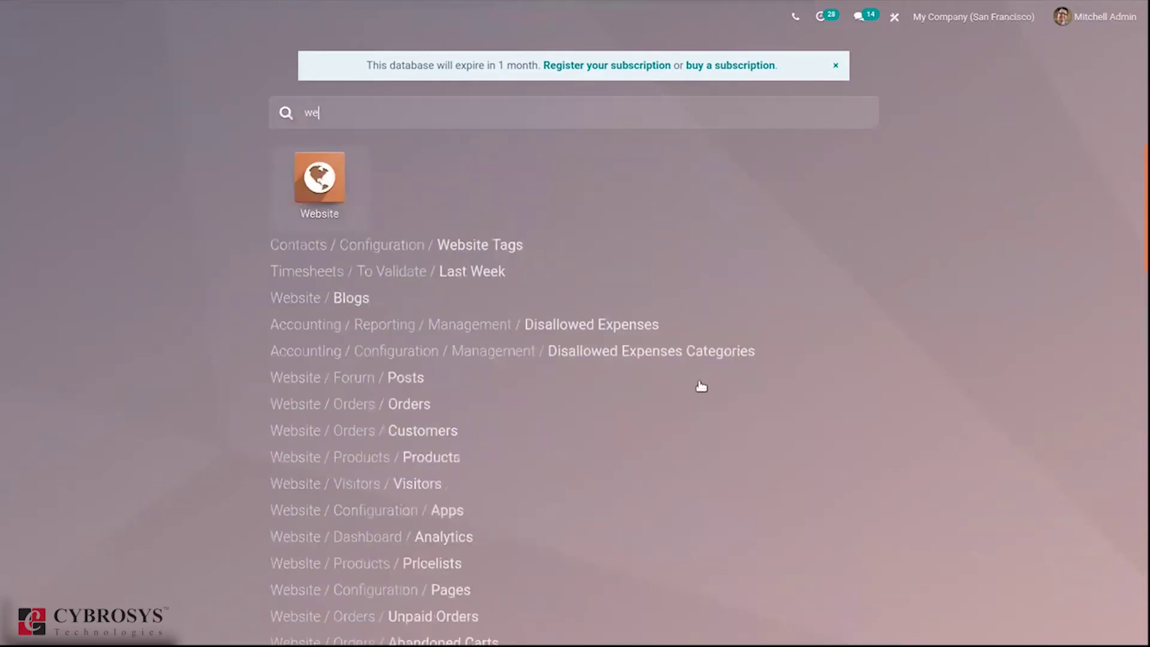
Open the Website app's settings and search them for "pri" to review the pricelist options.
left_click(301, 185)
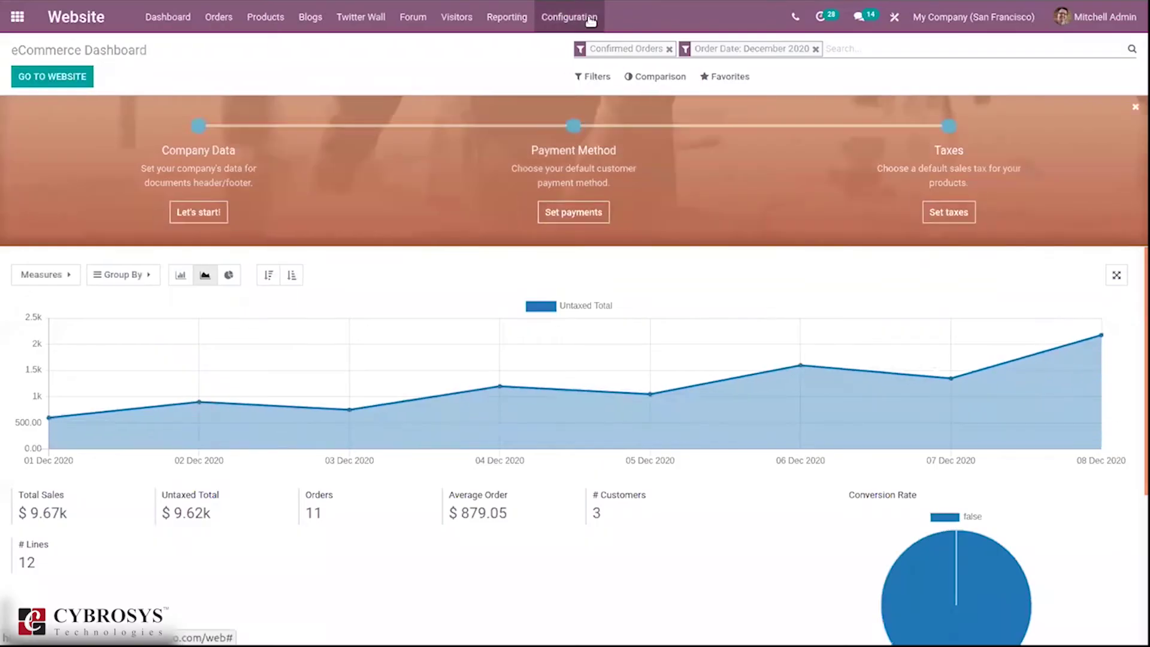
left_click(589, 19)
left_click(582, 52)
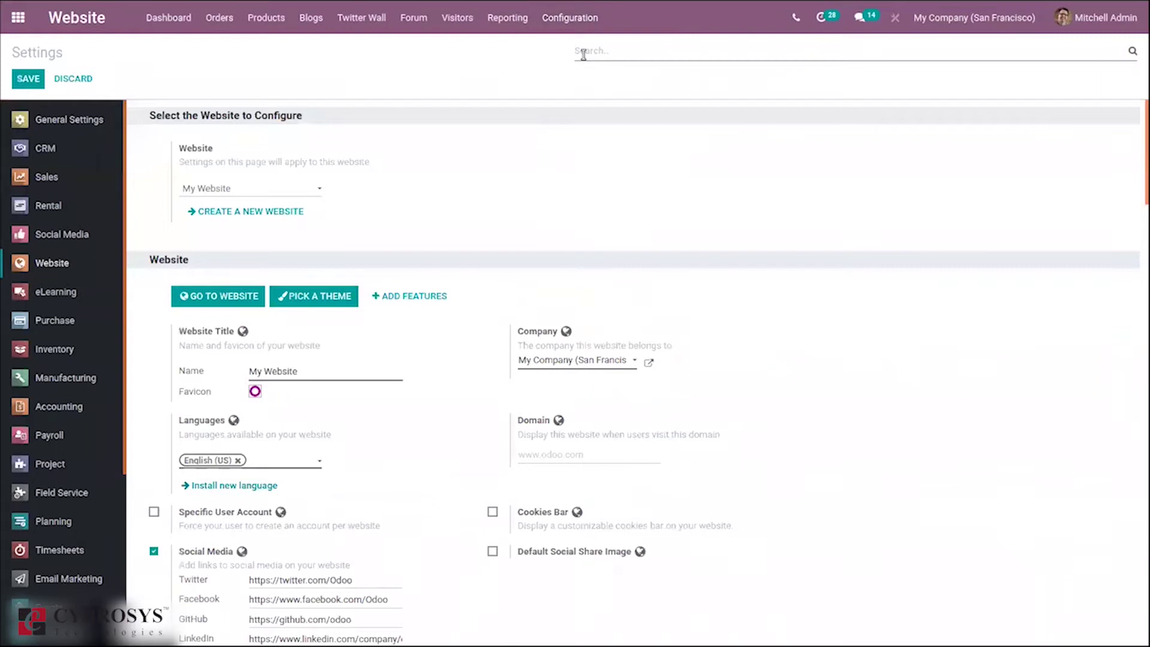
type("Pri")
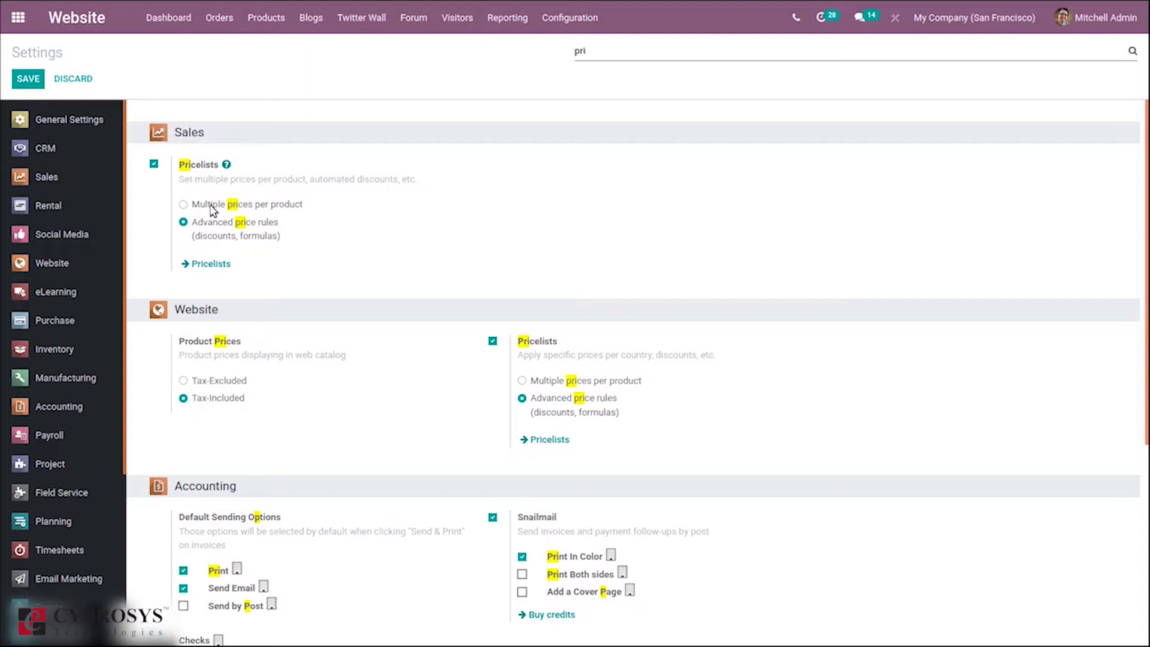
mouse_move(210, 210)
Find the Discounts option by searching the settings for "disc", enable it for Website and save the settings.
key("BackSpace")
key("BackSpace")
key("BackSpace")
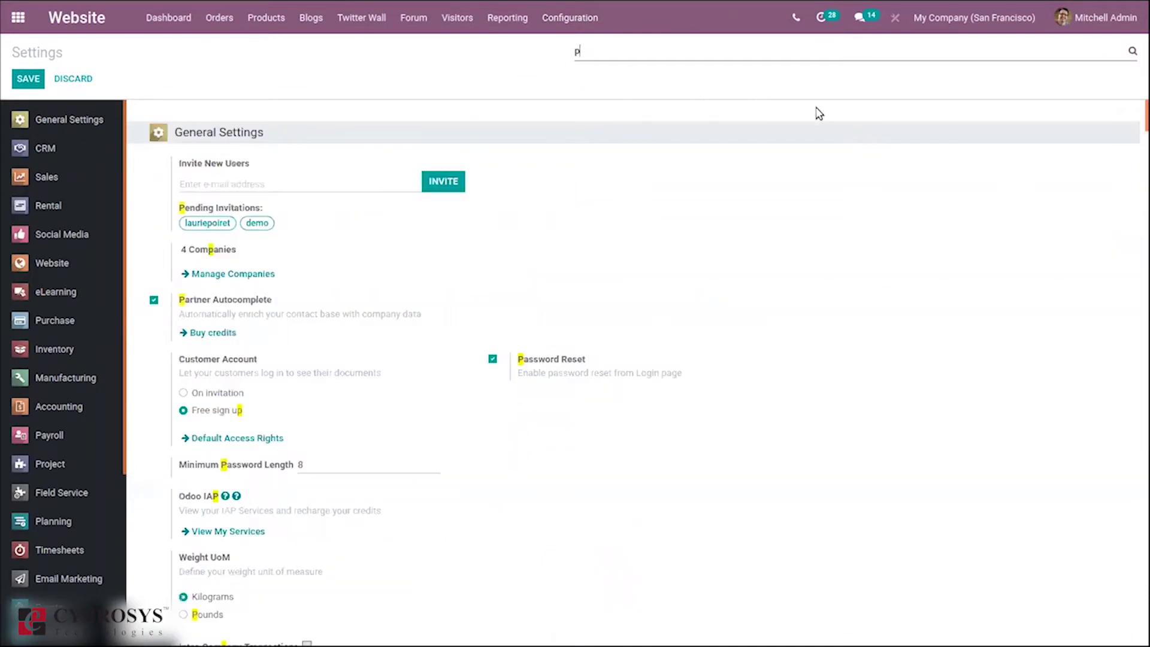
type("dis")
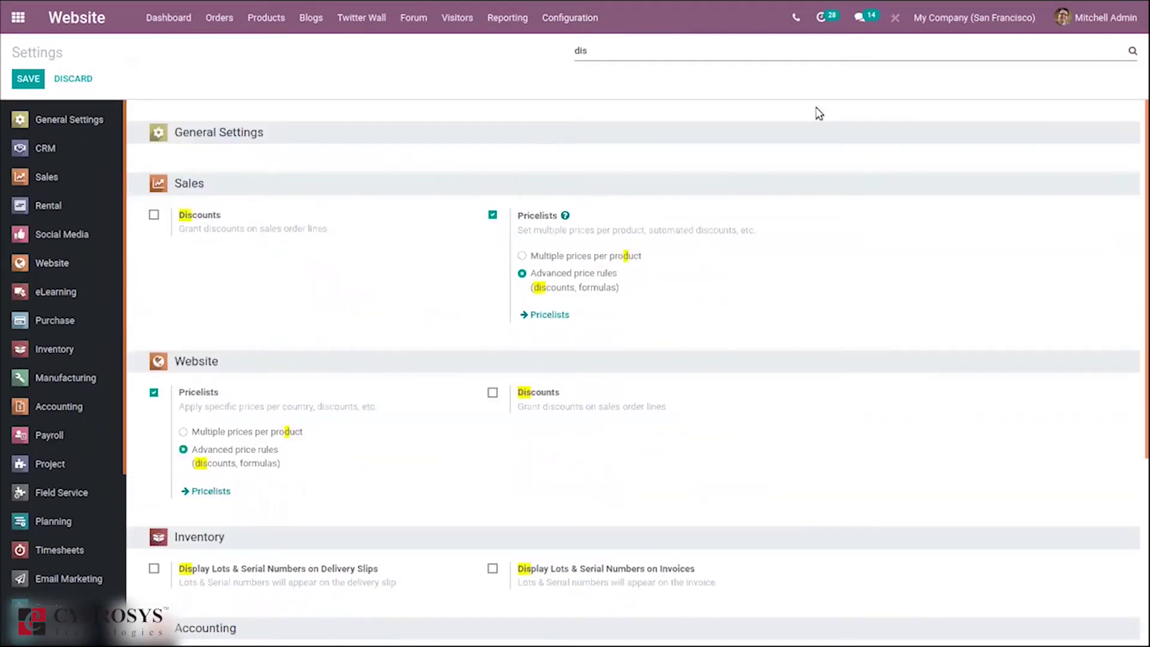
type("c")
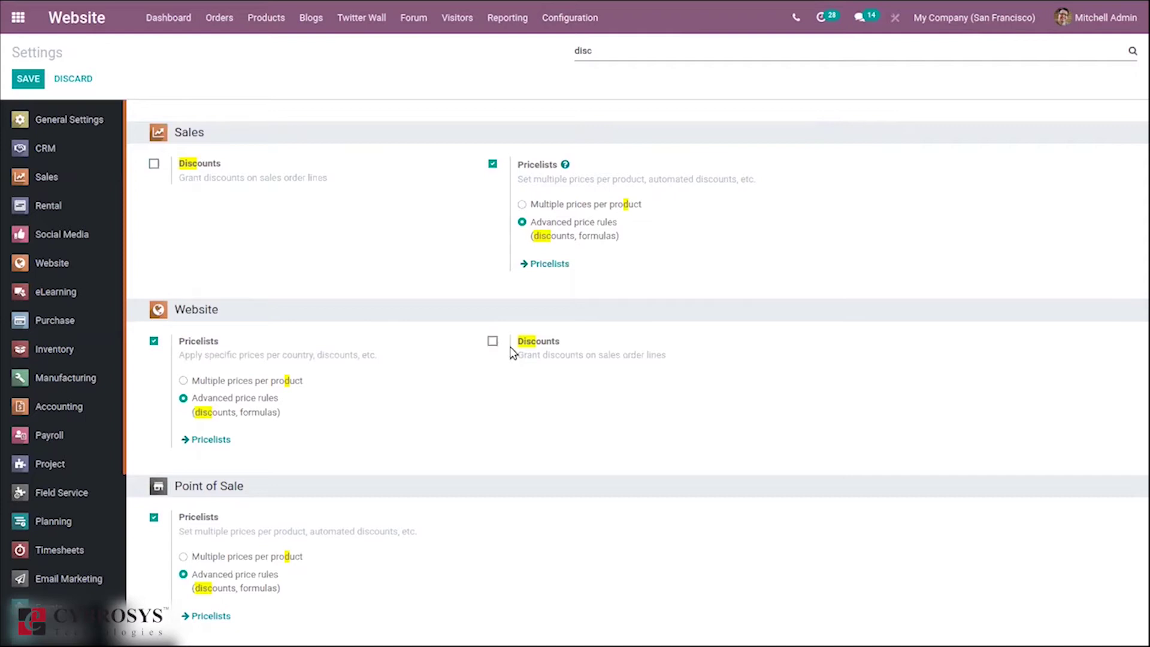
left_click(493, 342)
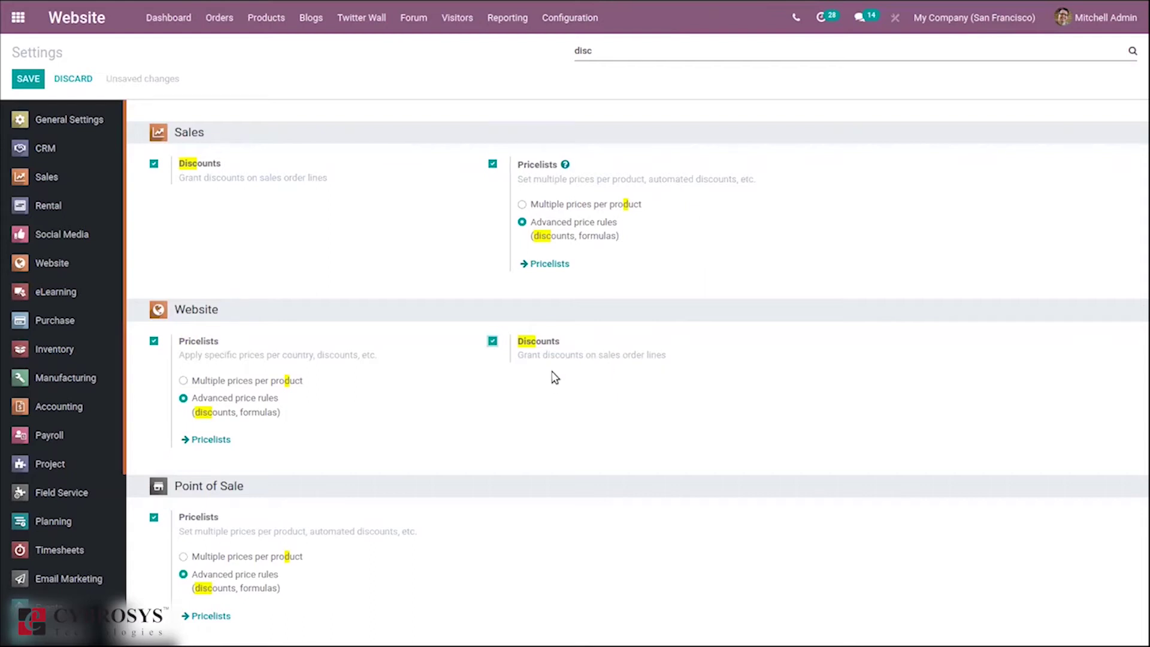
mouse_move(555, 377)
left_click(30, 80)
Create a new website pricelist named "Demo Pricelist" and start adding a price rule to it.
left_click(269, 19)
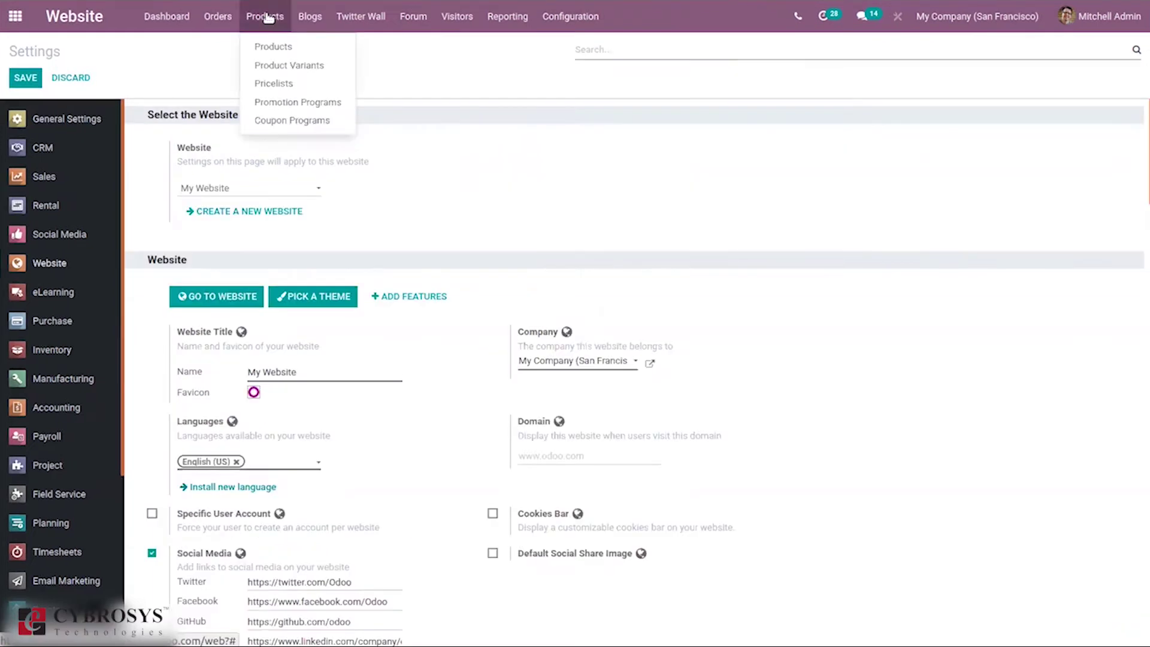
left_click(274, 84)
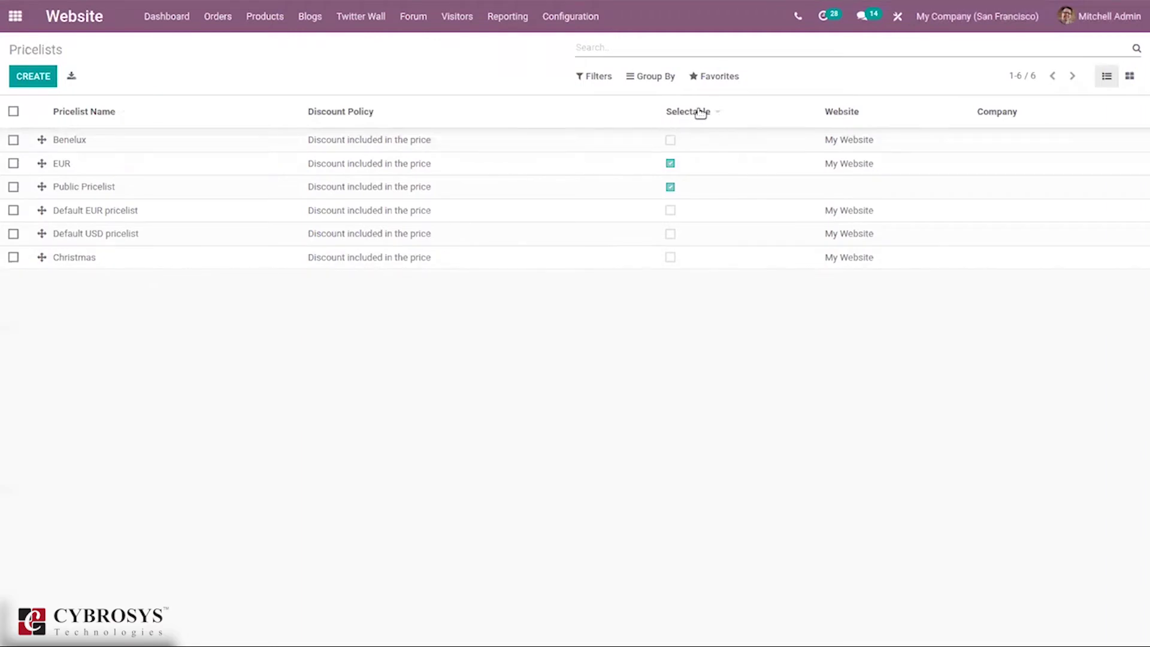
left_click(20, 74)
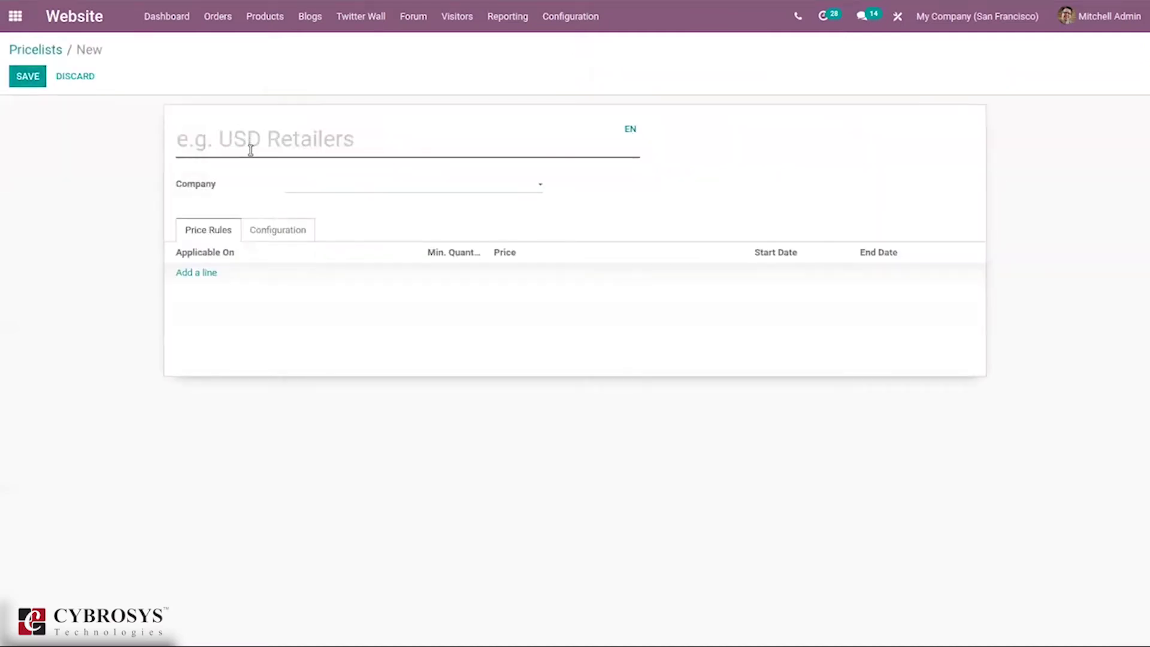
type("Demo ")
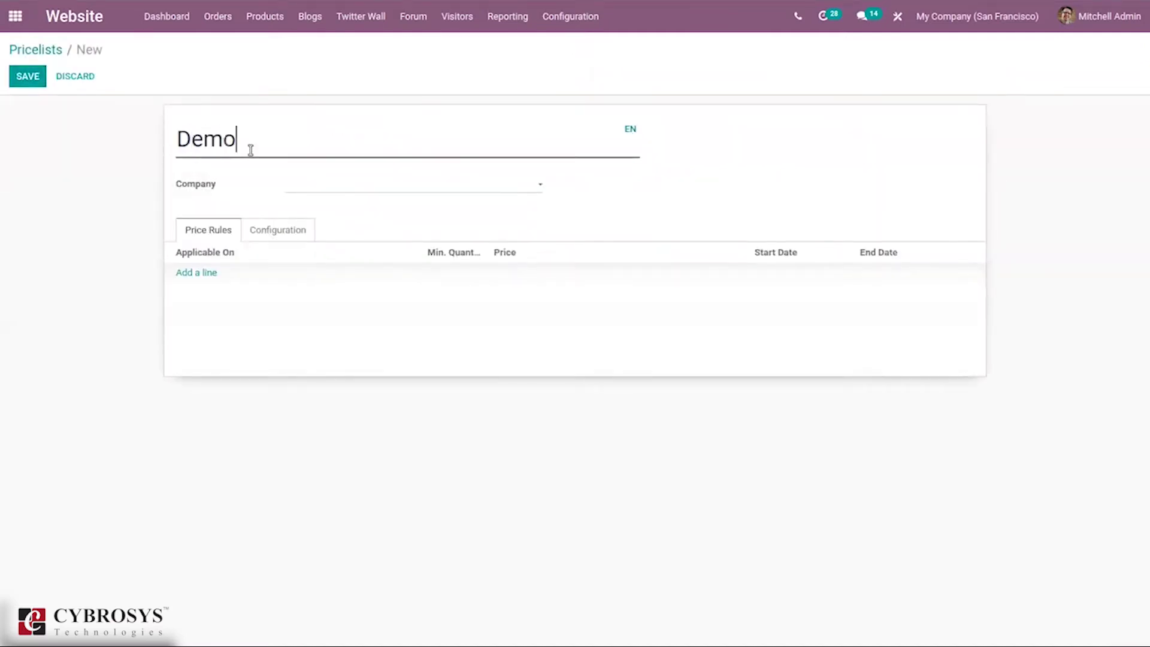
type("Pro")
key("BackSpace")
type("icelist")
left_click(193, 277)
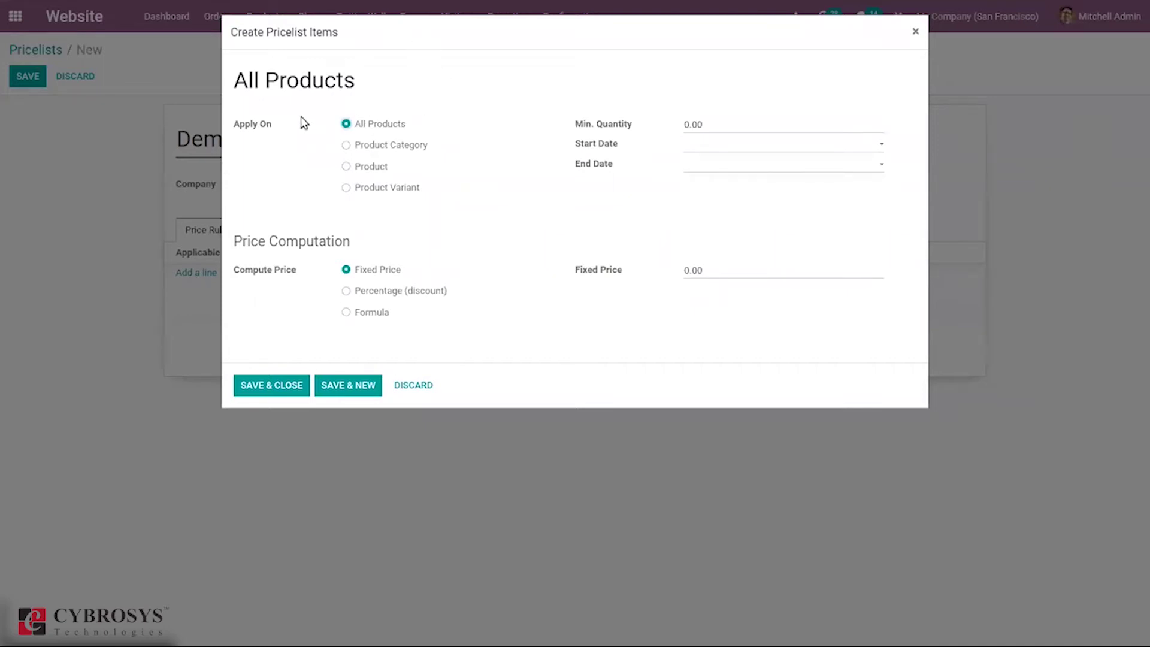
left_click(384, 150)
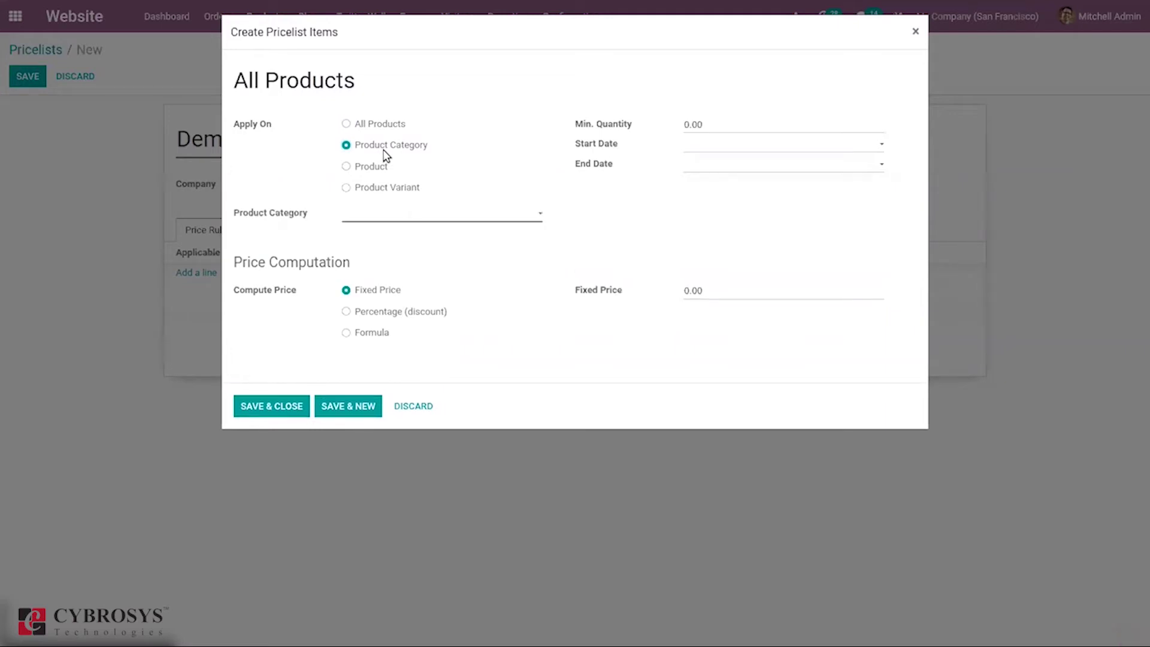
left_click(389, 216)
left_click(368, 171)
left_click(374, 191)
left_click(379, 212)
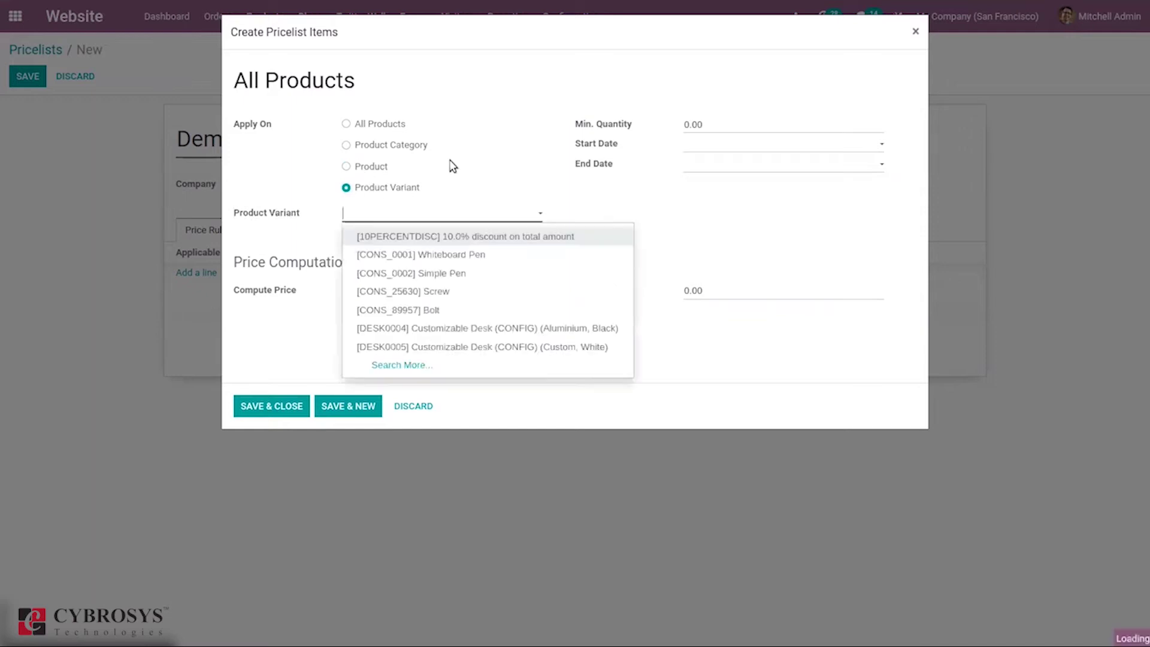
left_click(476, 151)
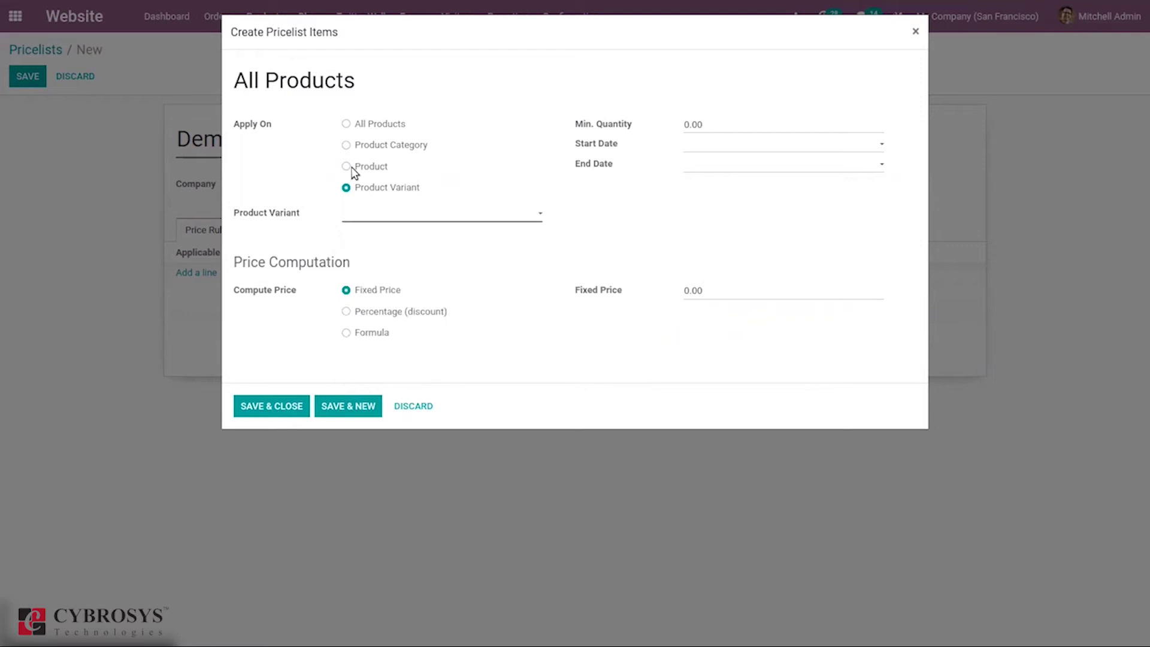
Apply the price rule to a single product, [FURN_0002] Desk Pad.
left_click(347, 166)
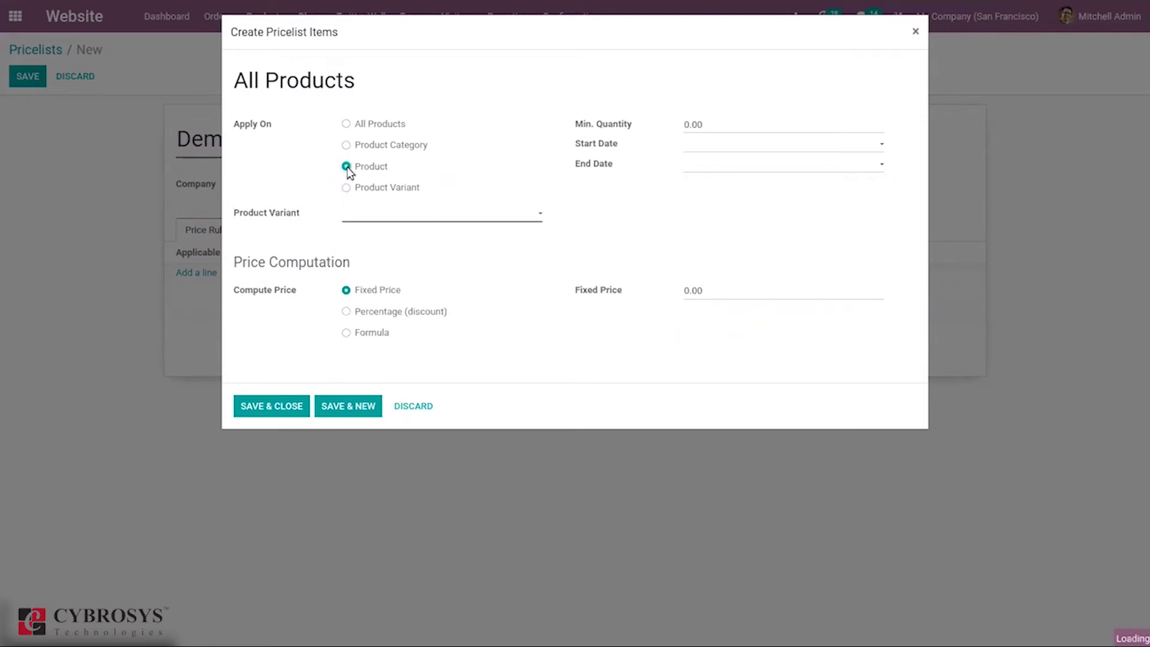
left_click(380, 215)
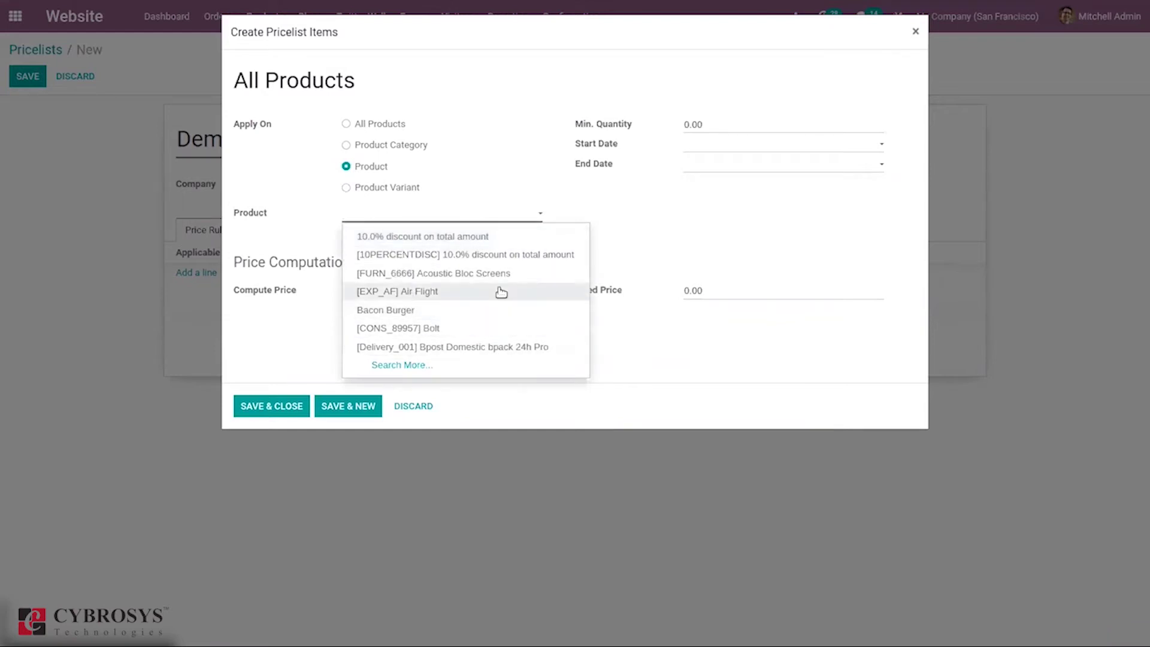
type("des")
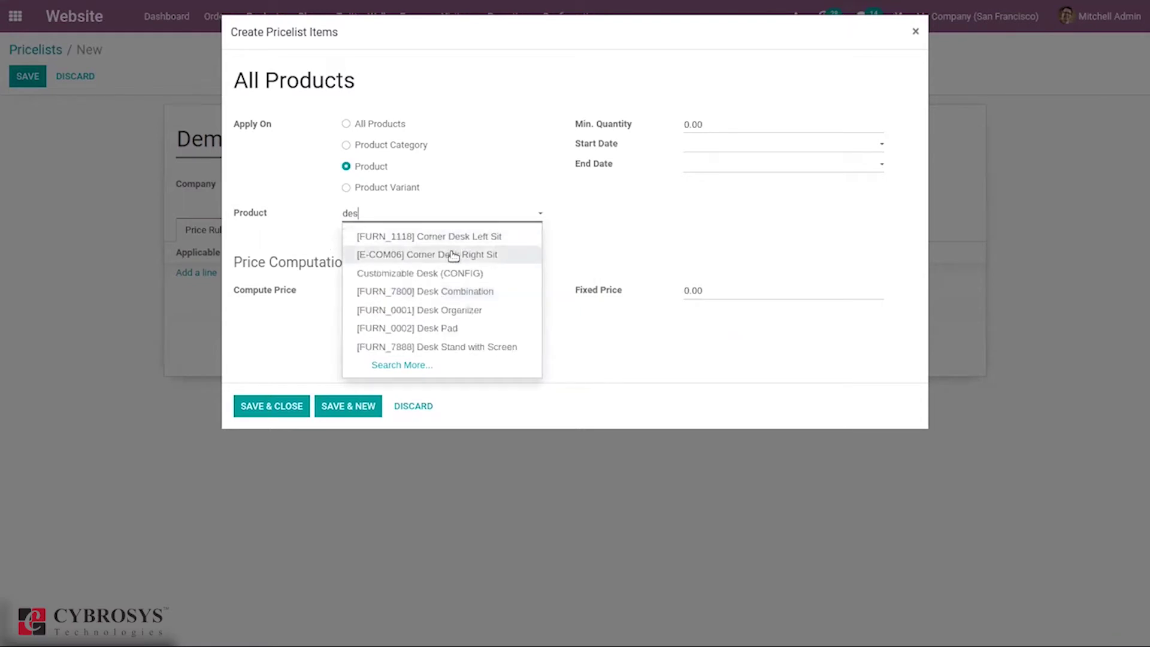
left_click(419, 328)
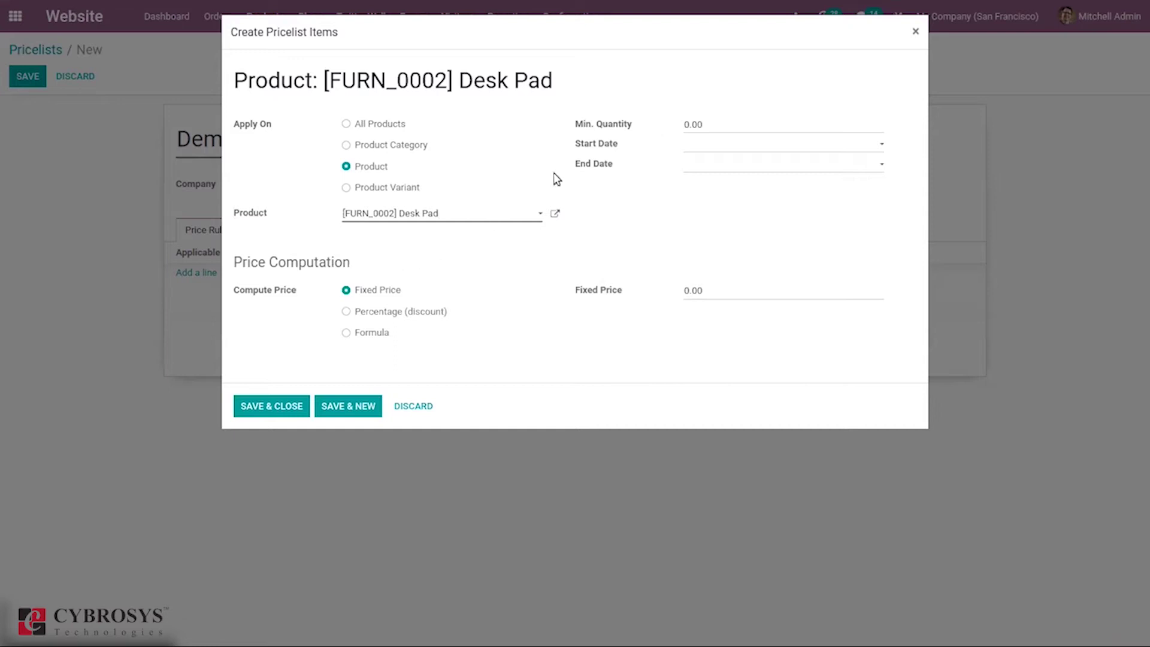
Set the price rule's minimum quantity to 0.
left_click(714, 127)
key("BackSpace")
key("BackSpace")
key("BackSpace")
key("BackSpace")
type("2")
key("BackSpace")
type("0")
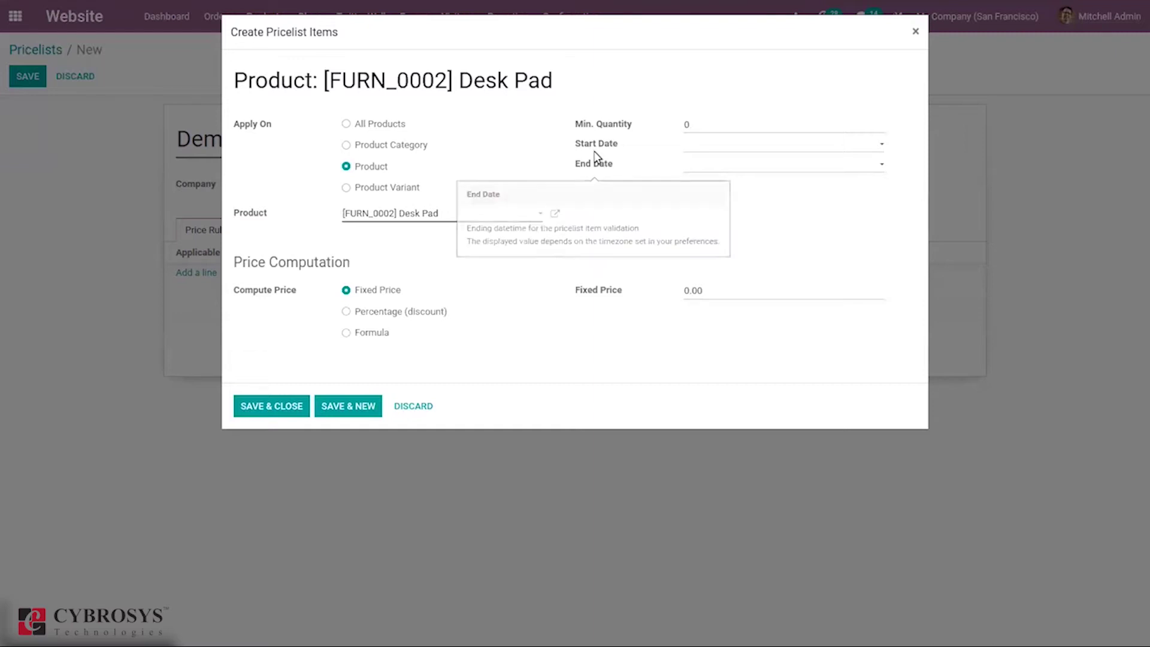
mouse_move(593, 151)
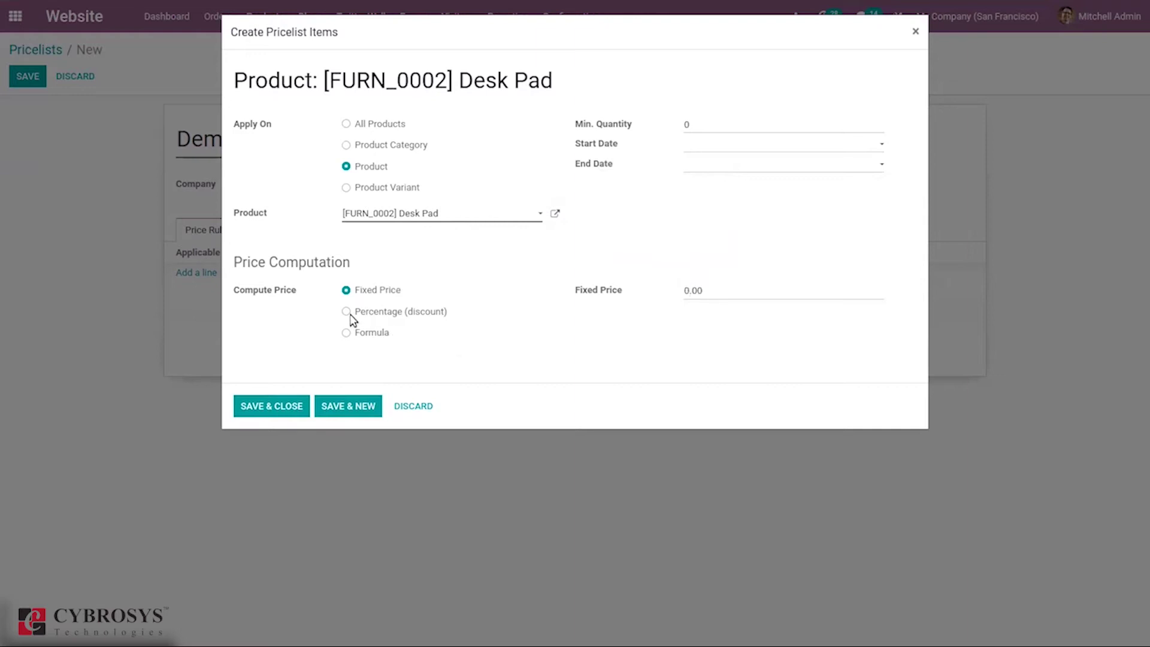
Compute the Desk Pad rule's price as a 20% percentage discount and save the rule without adding another one.
left_click(376, 311)
left_click(378, 333)
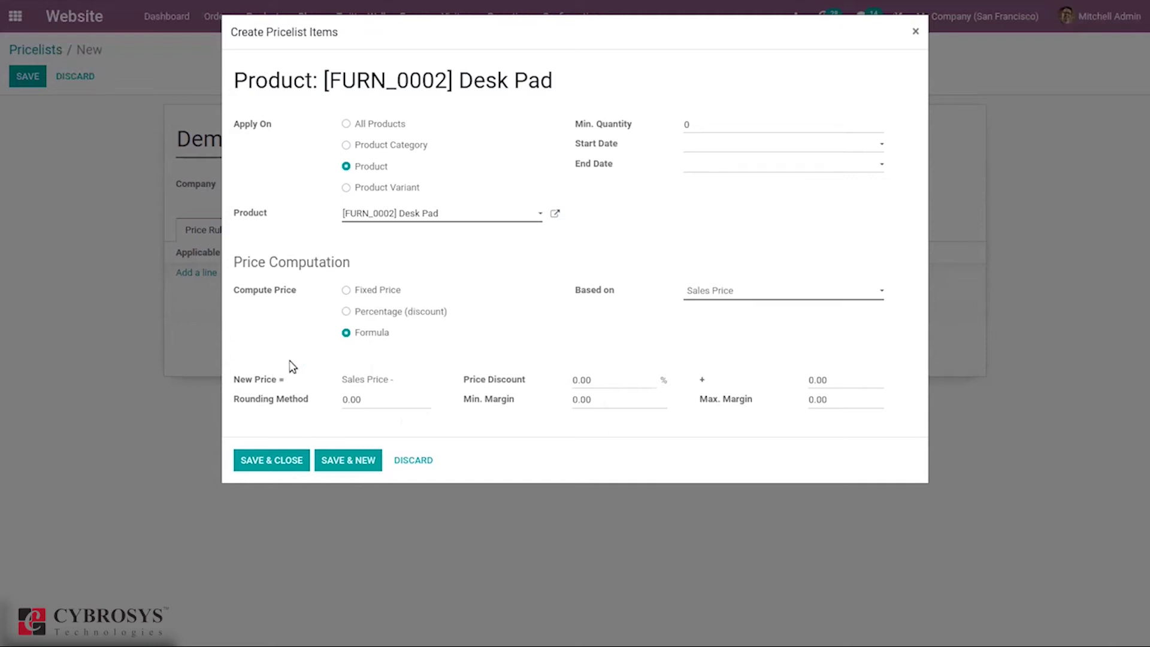
left_click(399, 312)
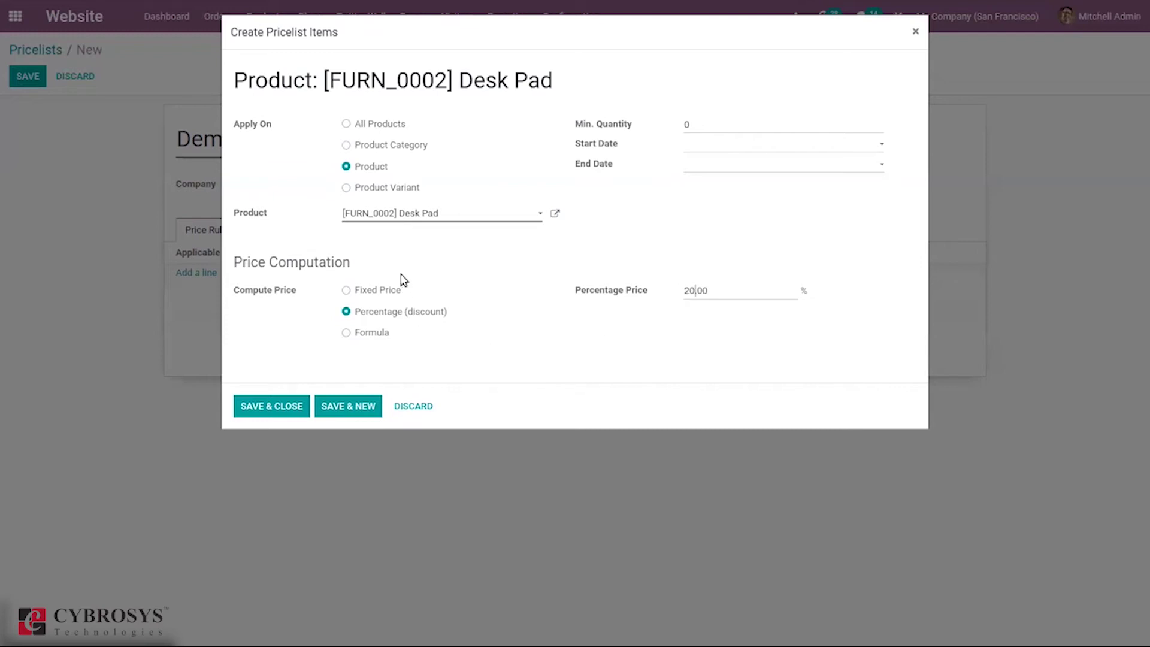
left_click(268, 408)
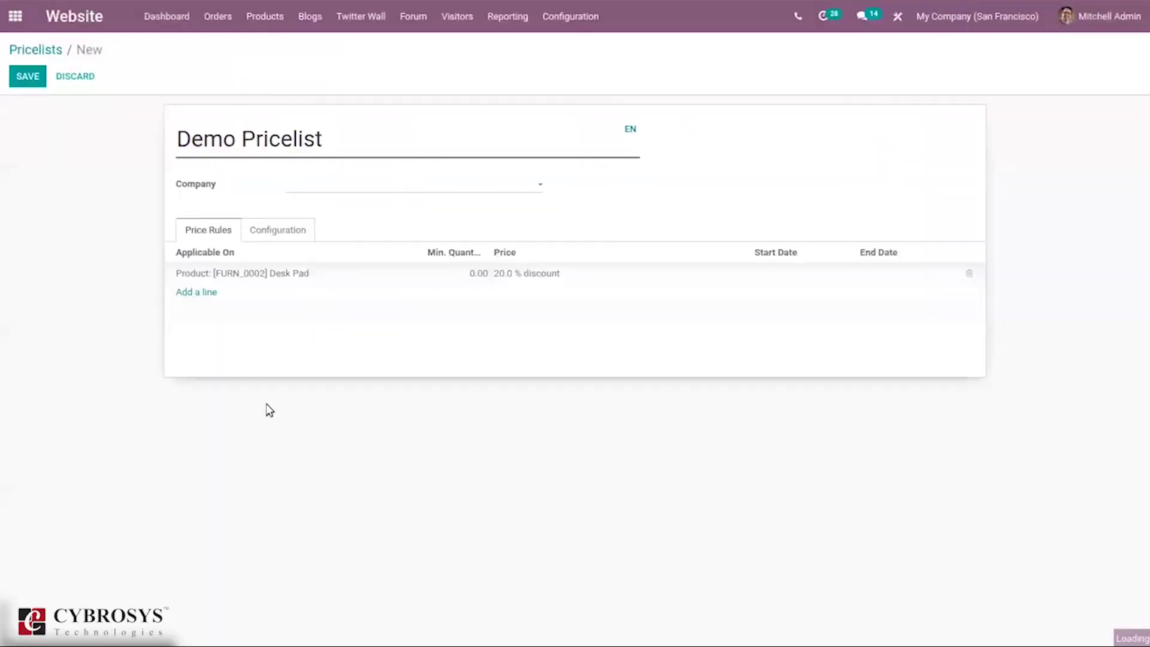
left_click(196, 293)
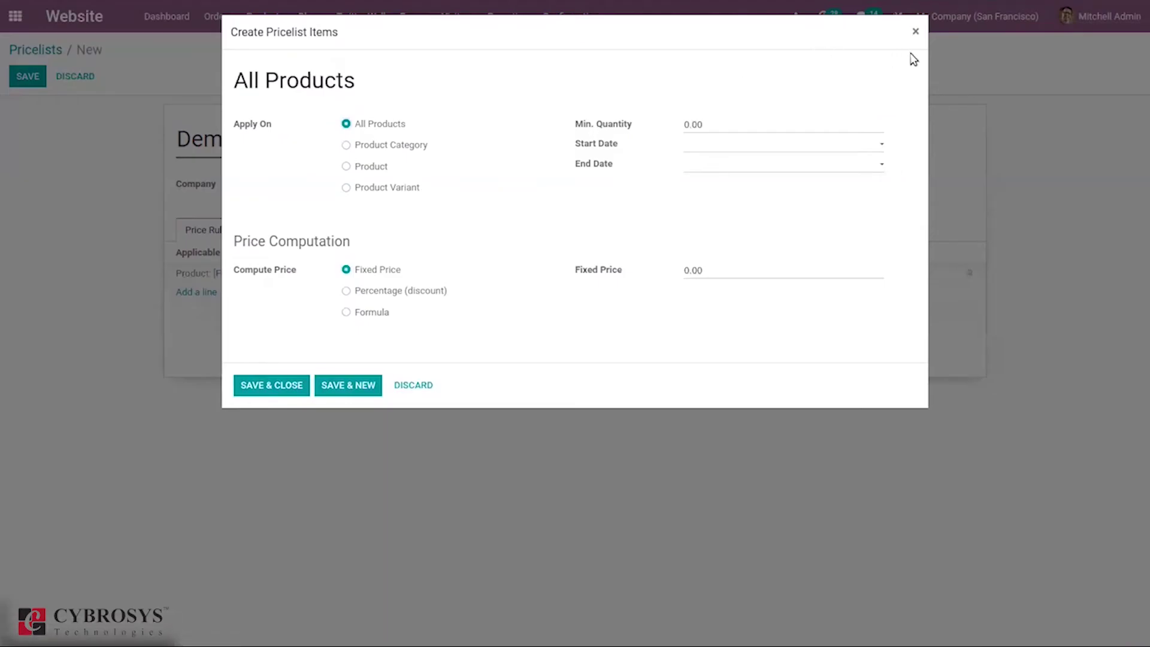
left_click(914, 33)
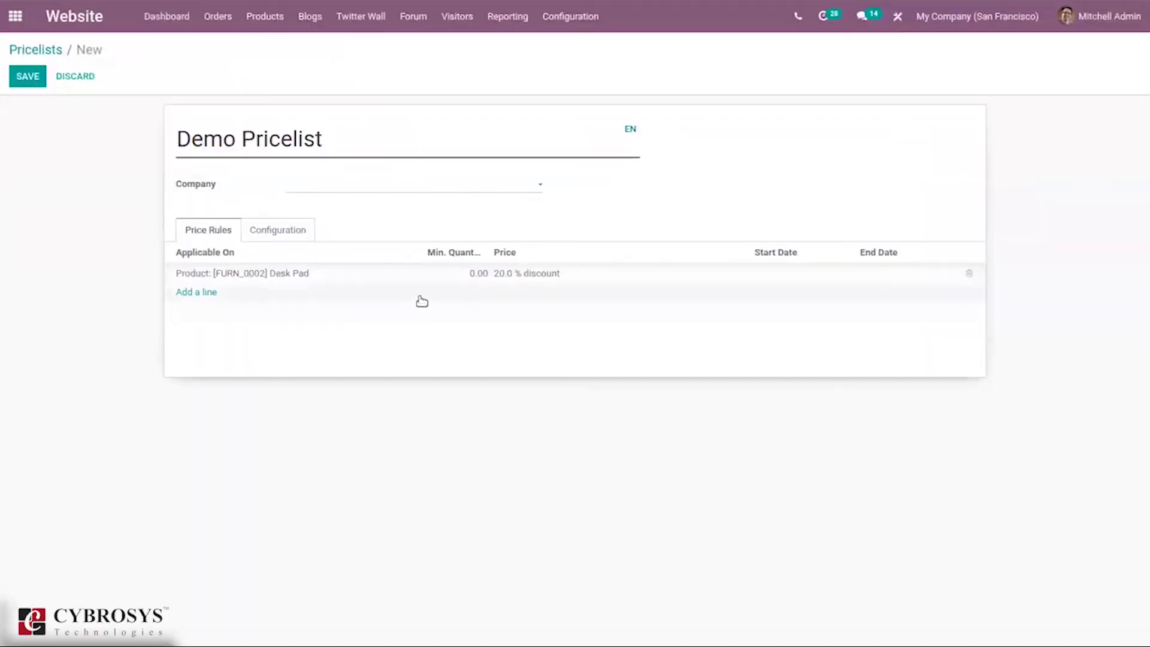
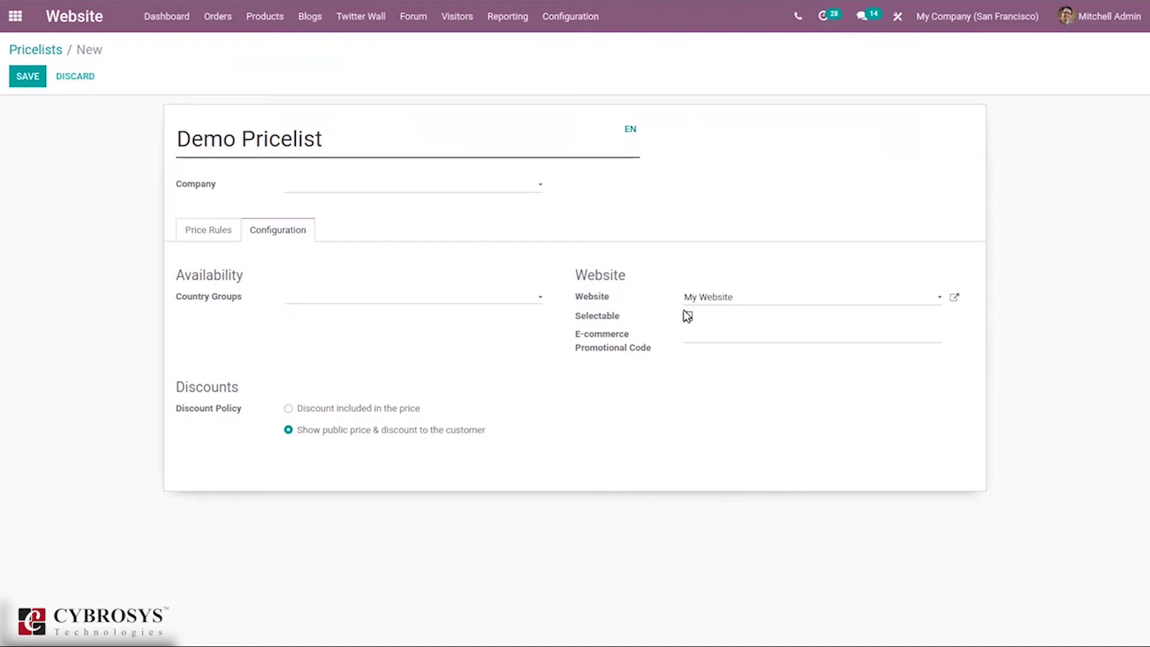
Make the pricelist selectable for website customers and save it.
mouse_move(597, 319)
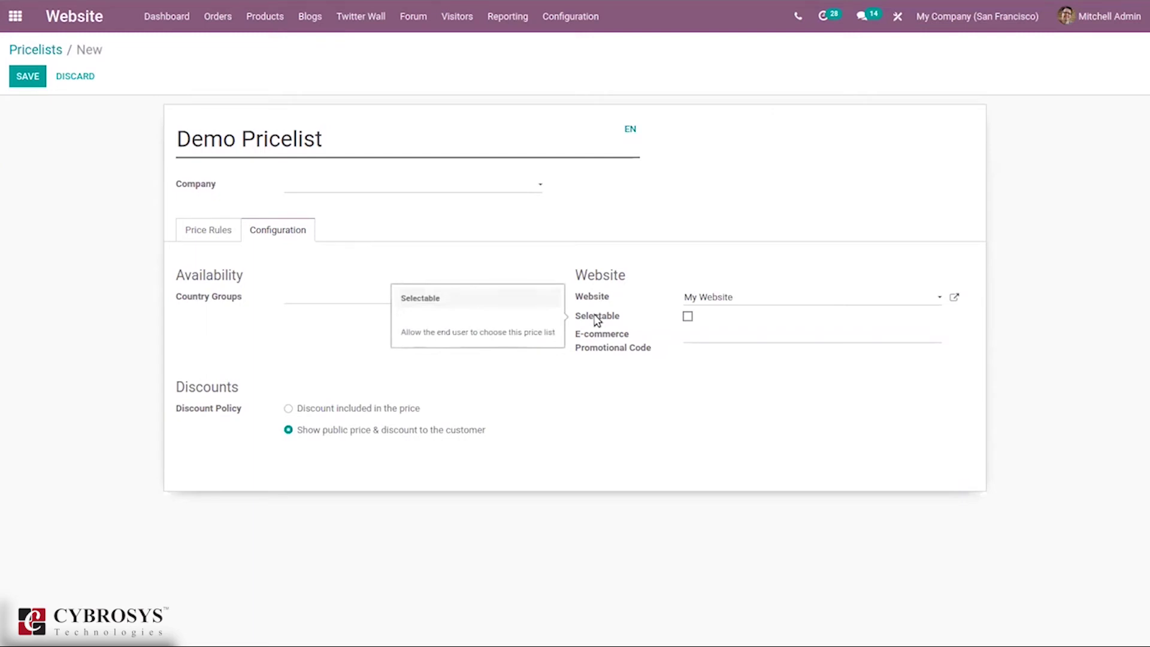
left_click(688, 317)
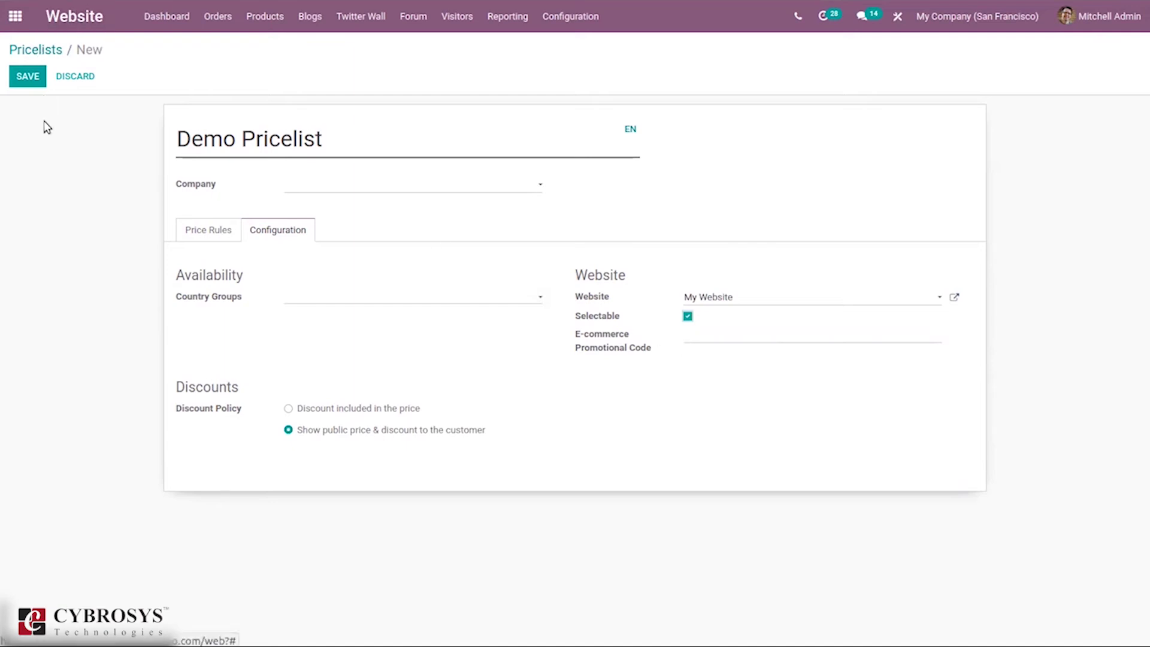
left_click(28, 83)
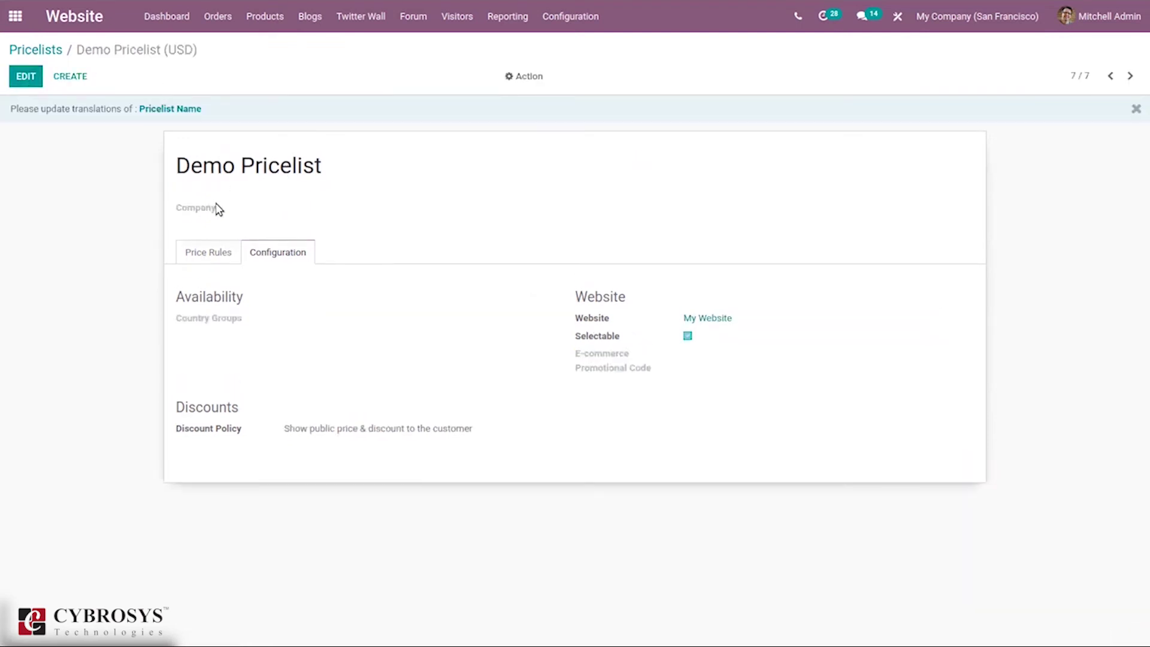
Return to the eCommerce dashboard, go to the live website from there and open its Shop page.
left_click(54, 52)
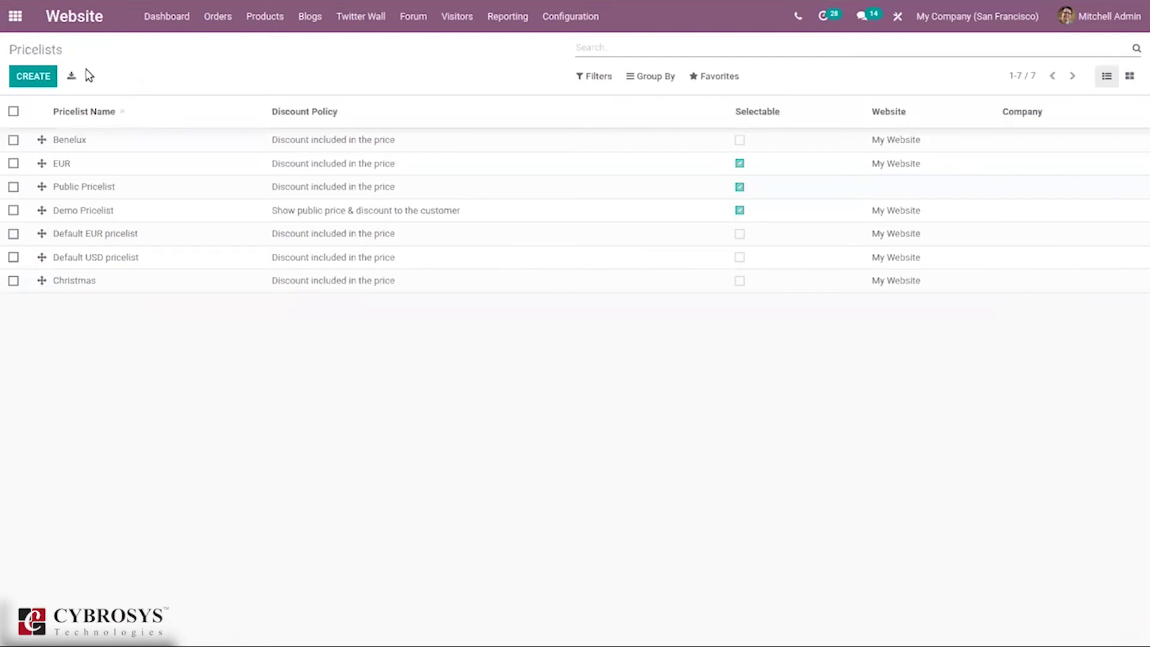
left_click(180, 21)
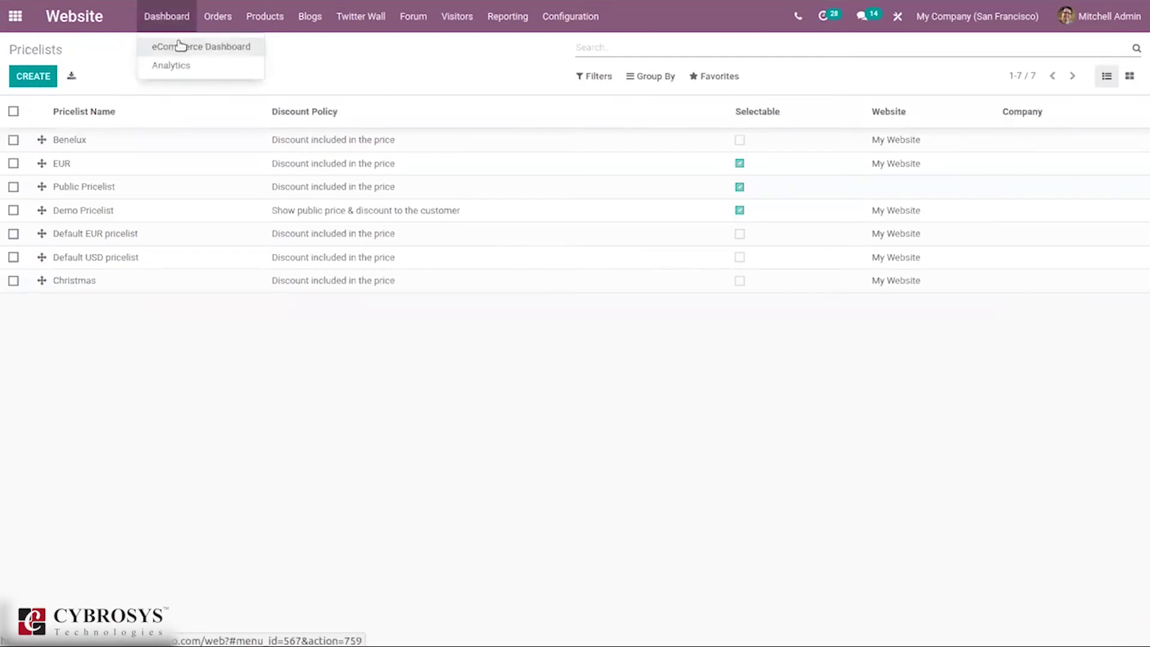
left_click(180, 46)
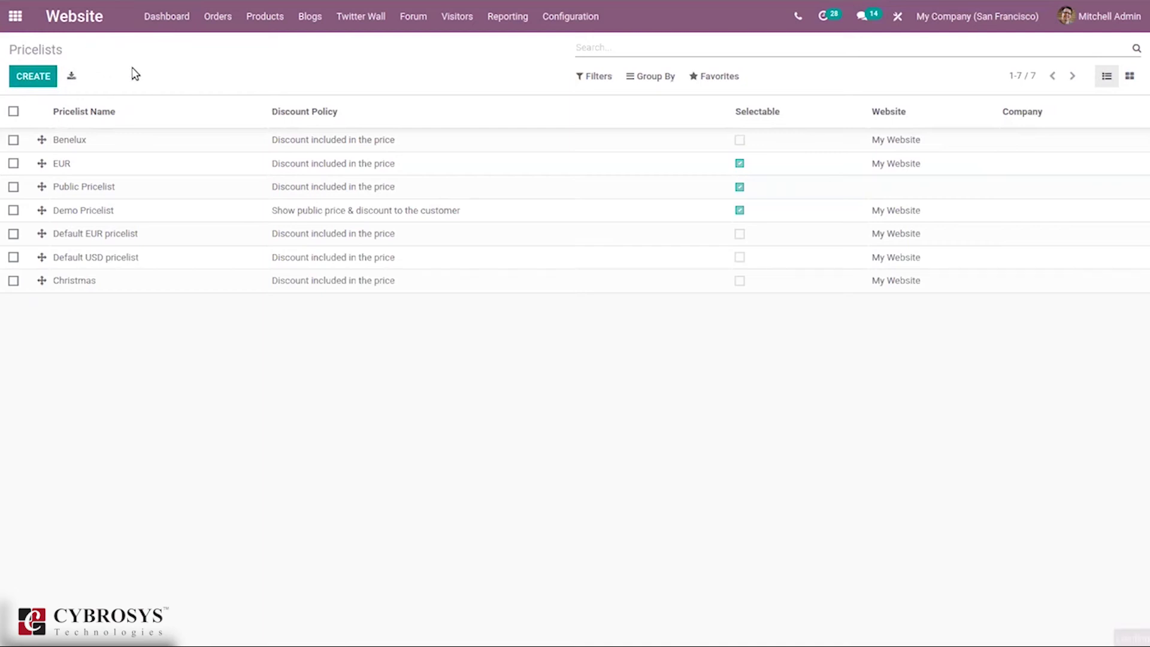
left_click(76, 80)
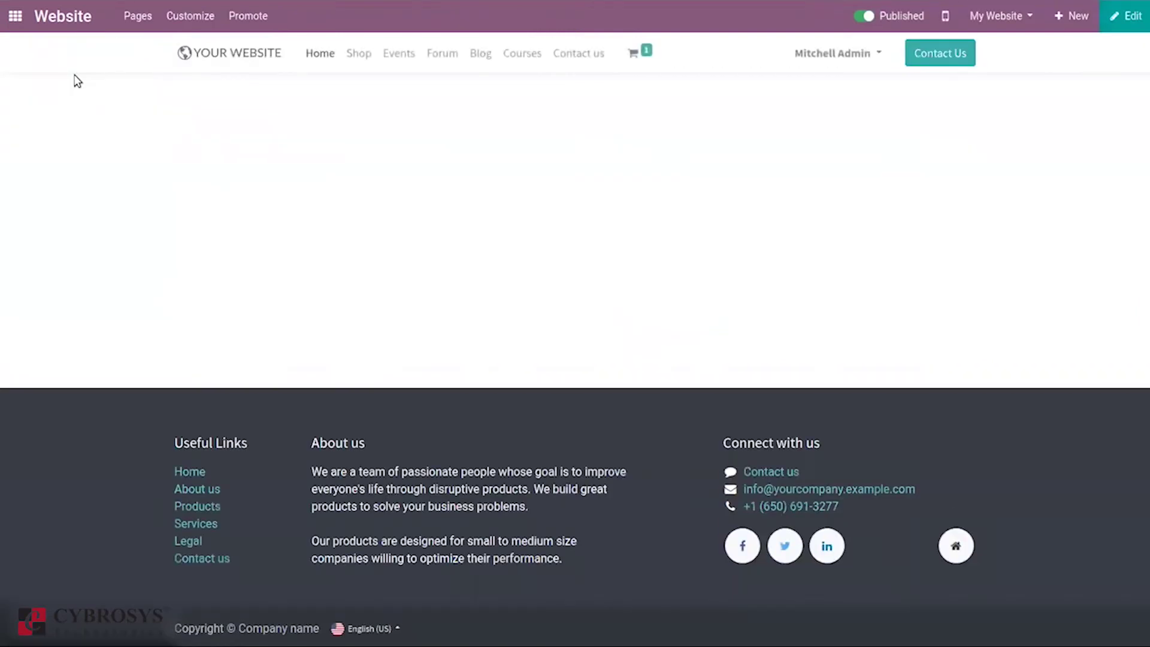
left_click(357, 55)
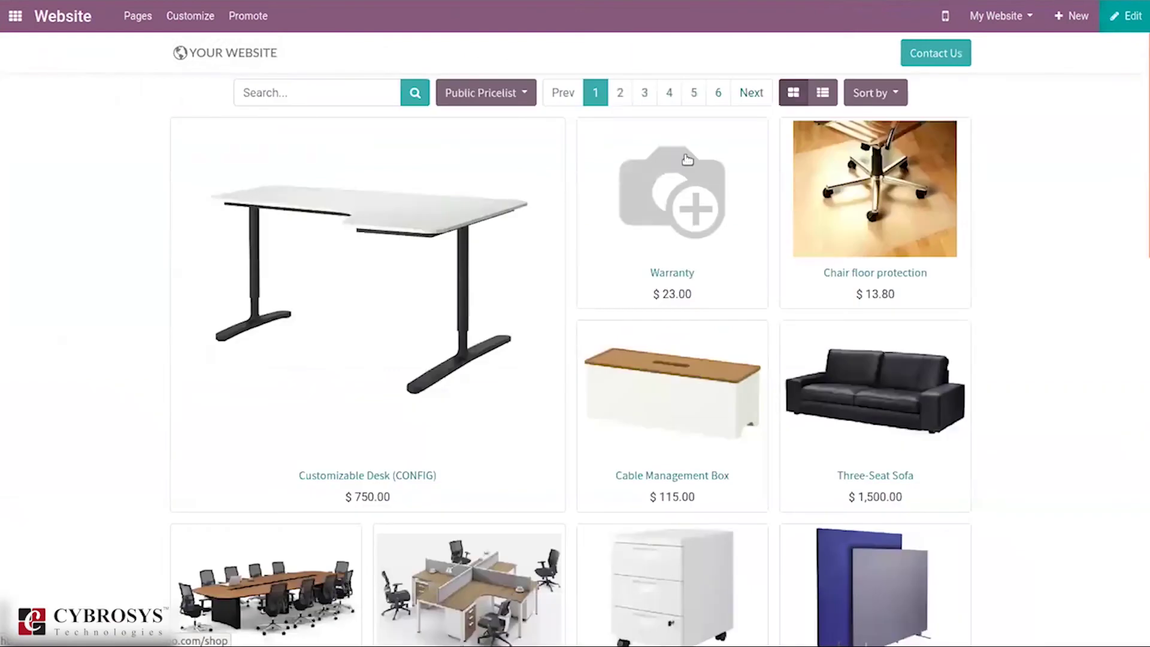
Search the shop for "desk pa" and open the Desk Pad product page.
left_click(321, 91)
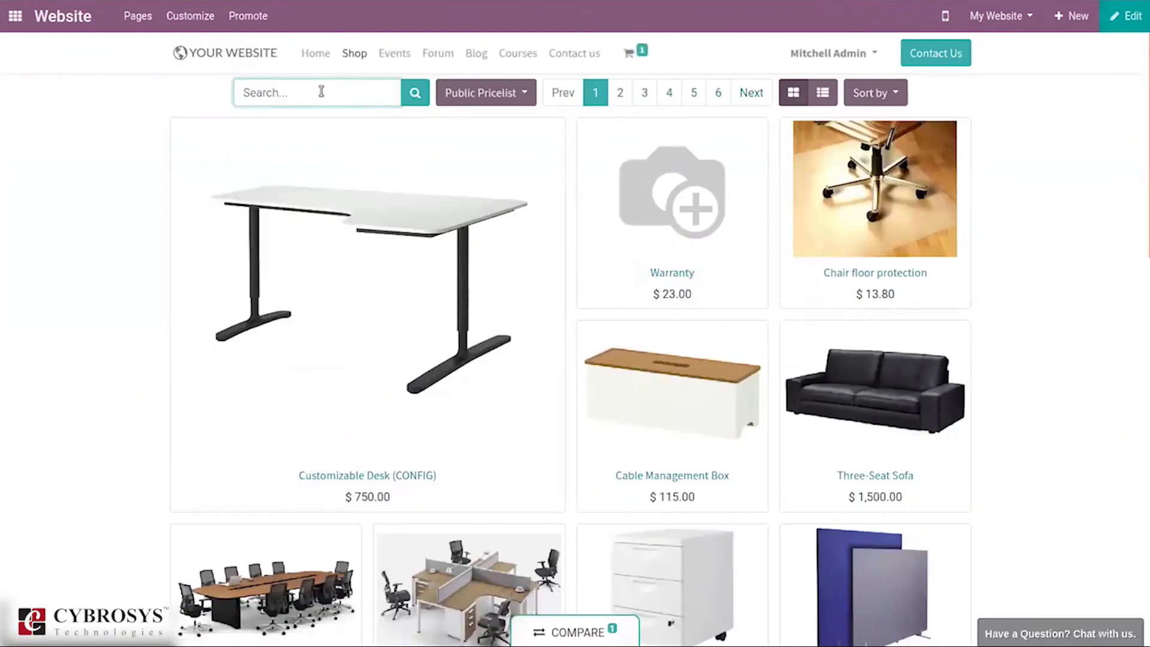
type("desk")
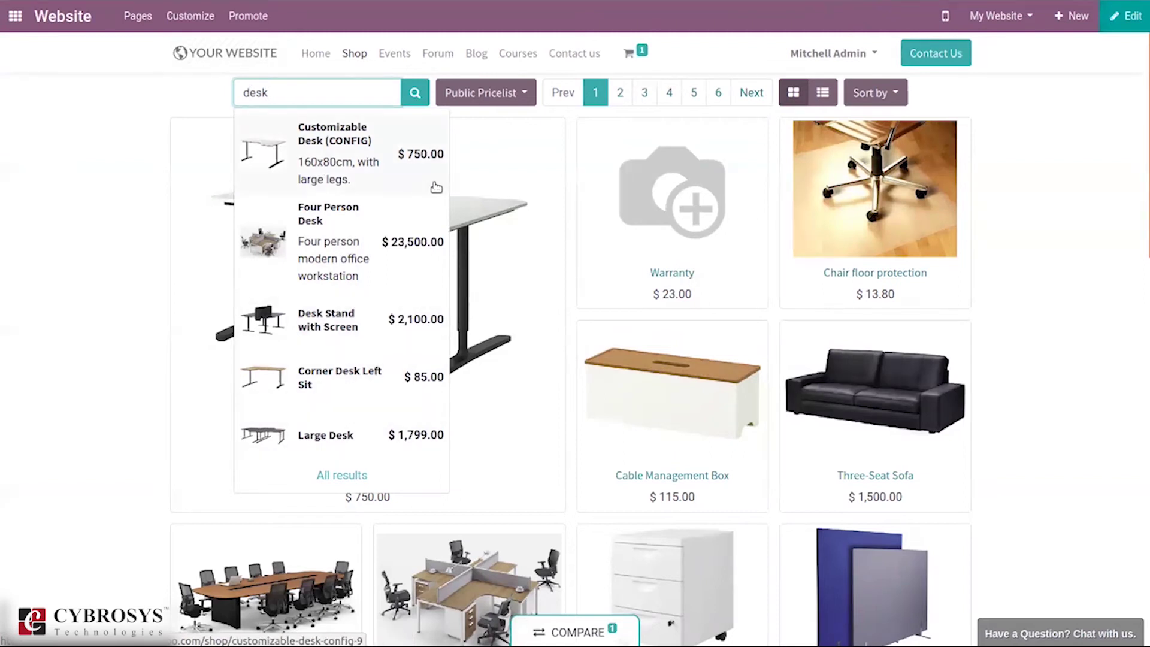
type(" pa")
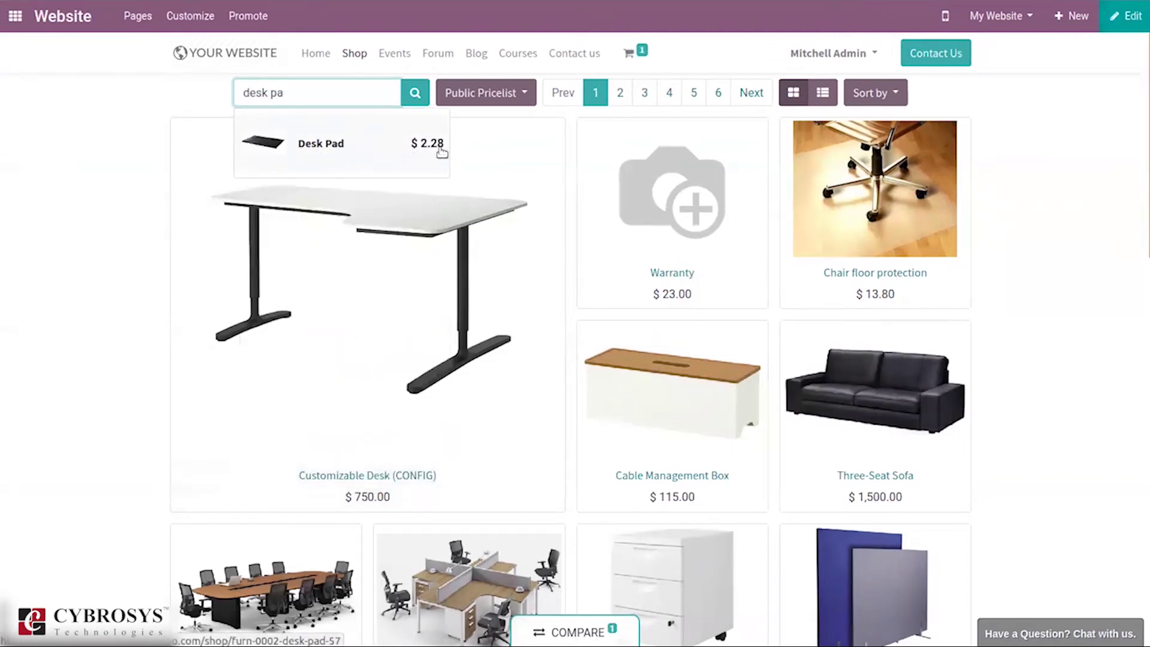
left_click(354, 148)
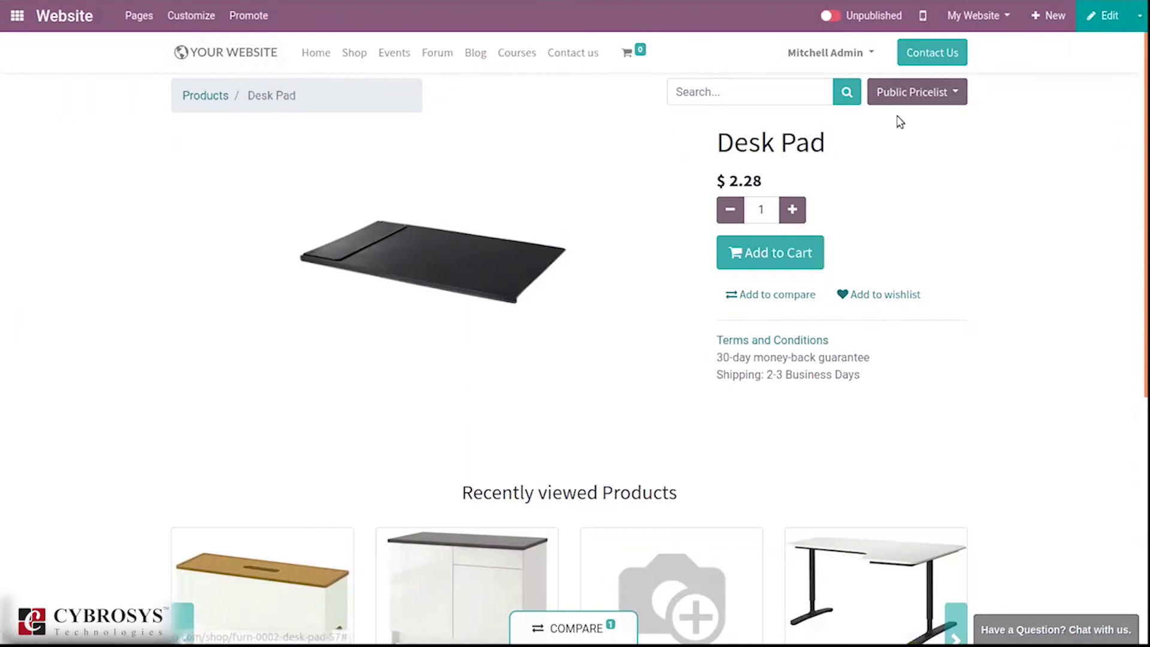
Switch the shop to Demo Pricelist and highlight the Desk Pad's discounted price.
left_click(922, 91)
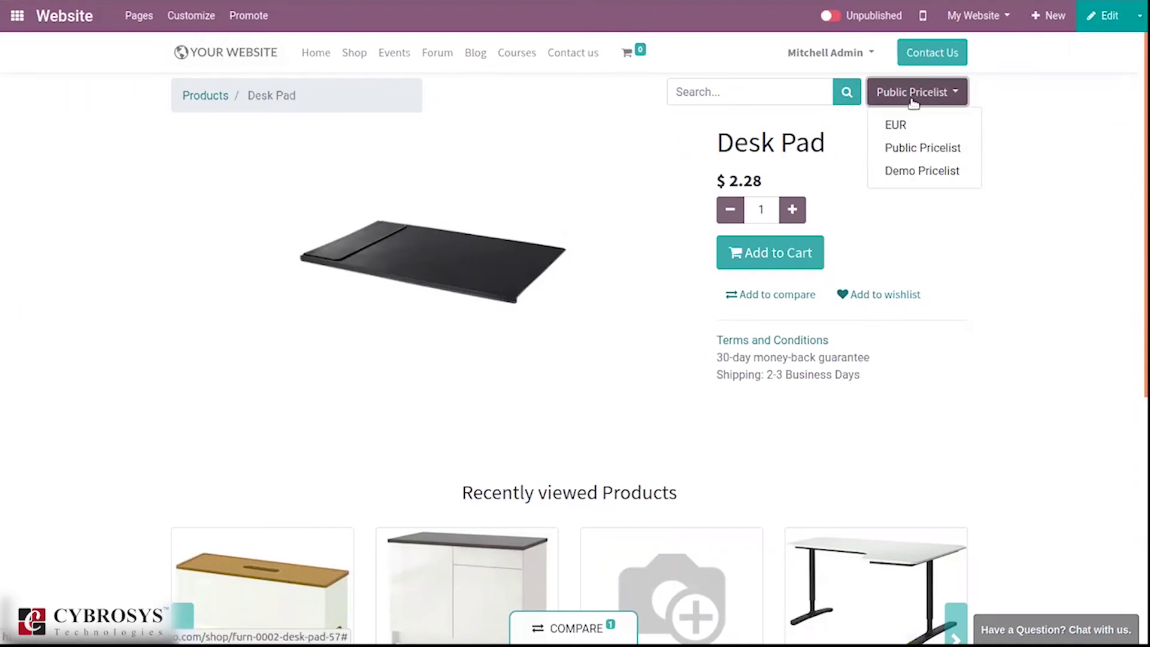
left_click(915, 172)
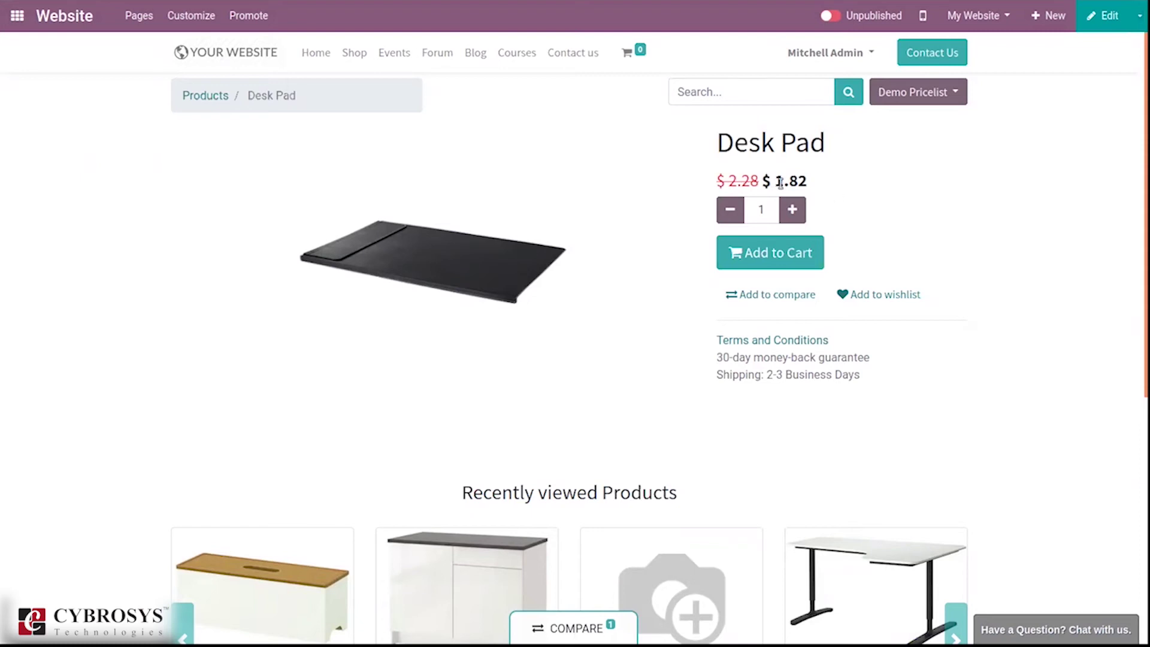
left_click_drag(822, 179, 754, 179)
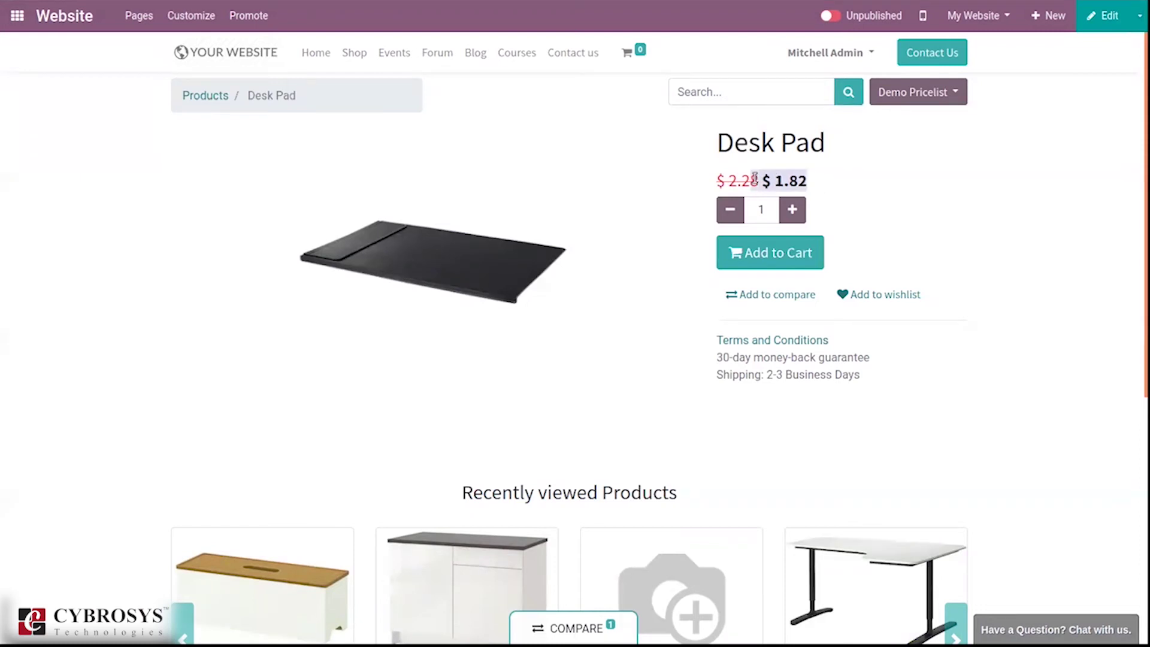
Add one Desk Pad to the cart, process the checkout and pay for the order by Wire Transfer.
left_click(784, 255)
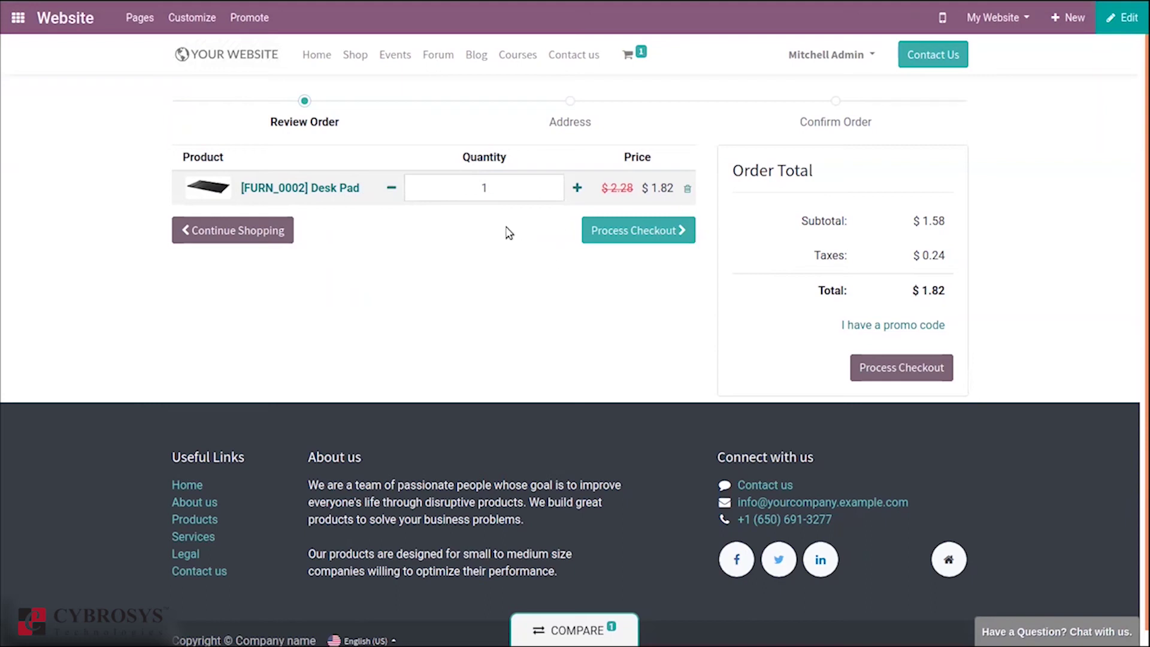
left_click(612, 234)
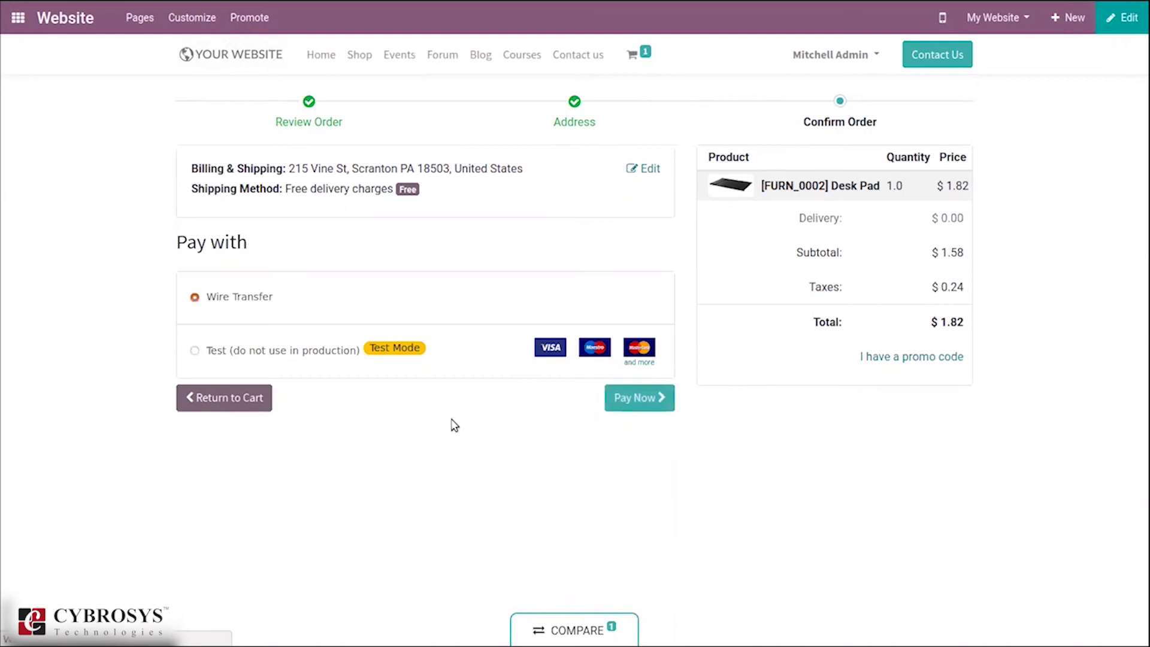
left_click(621, 400)
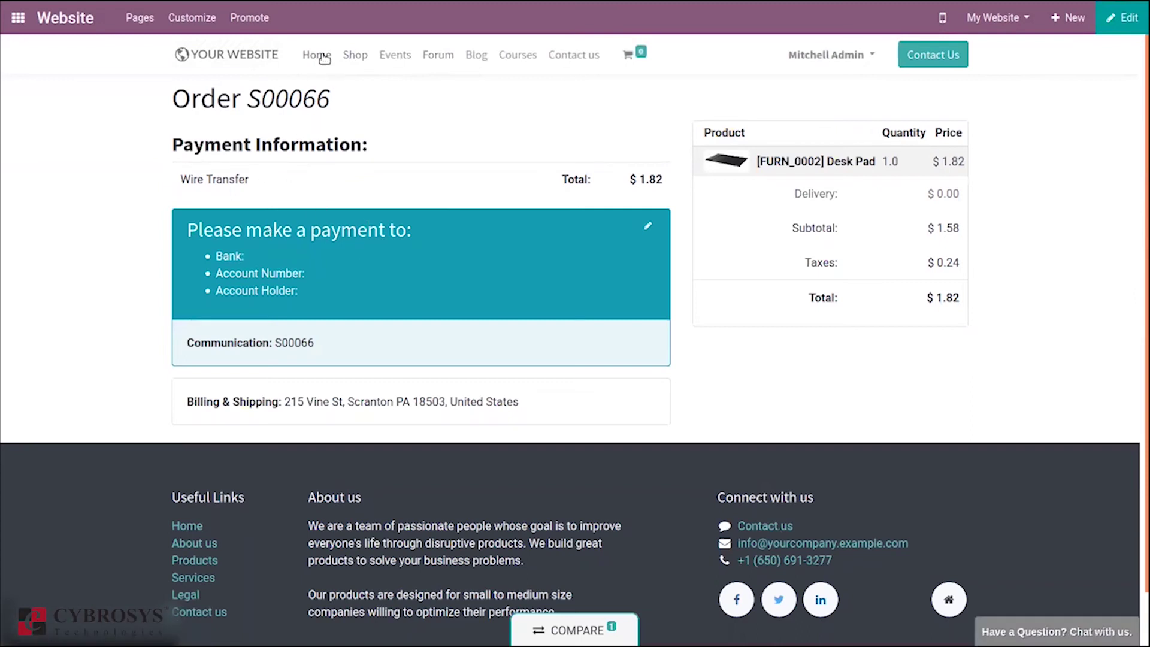
Leave the order confirmation for the website's home page and search the apps for "we" to open the Website app.
left_click(324, 55)
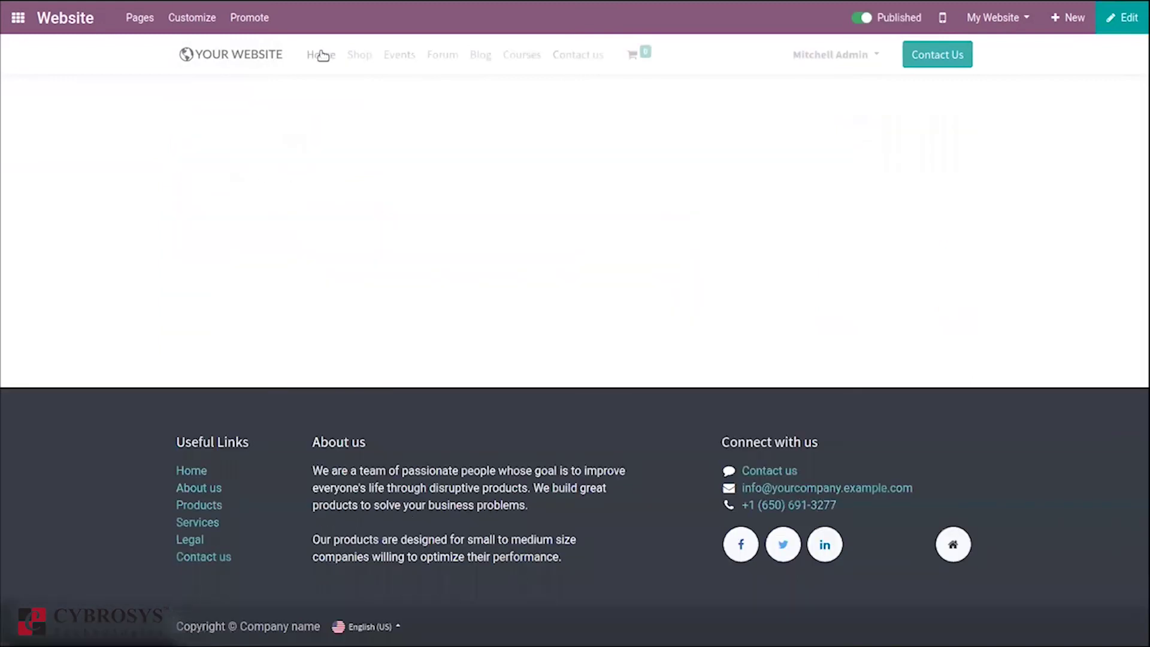
left_click(11, 28)
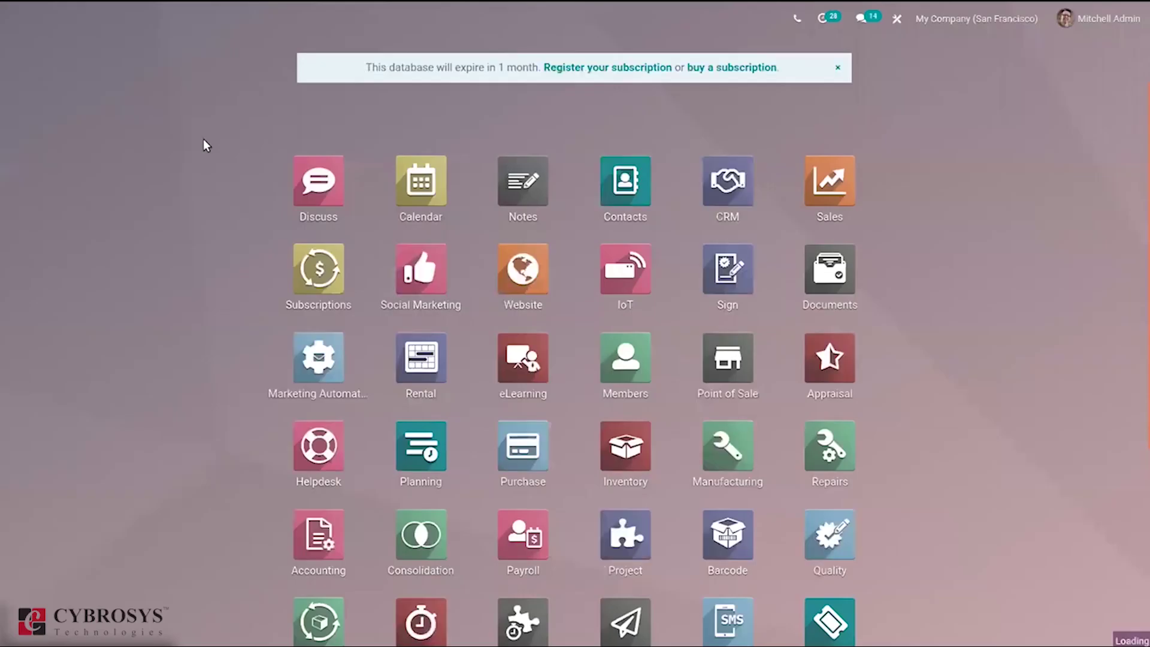
type("we")
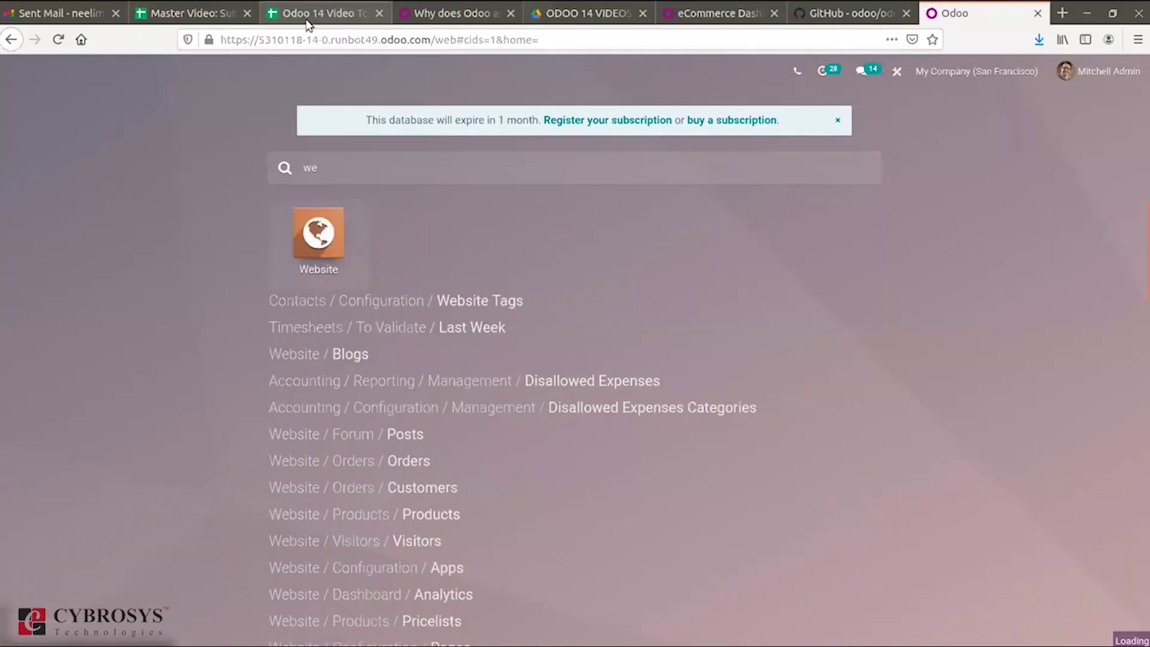
left_click(294, 177)
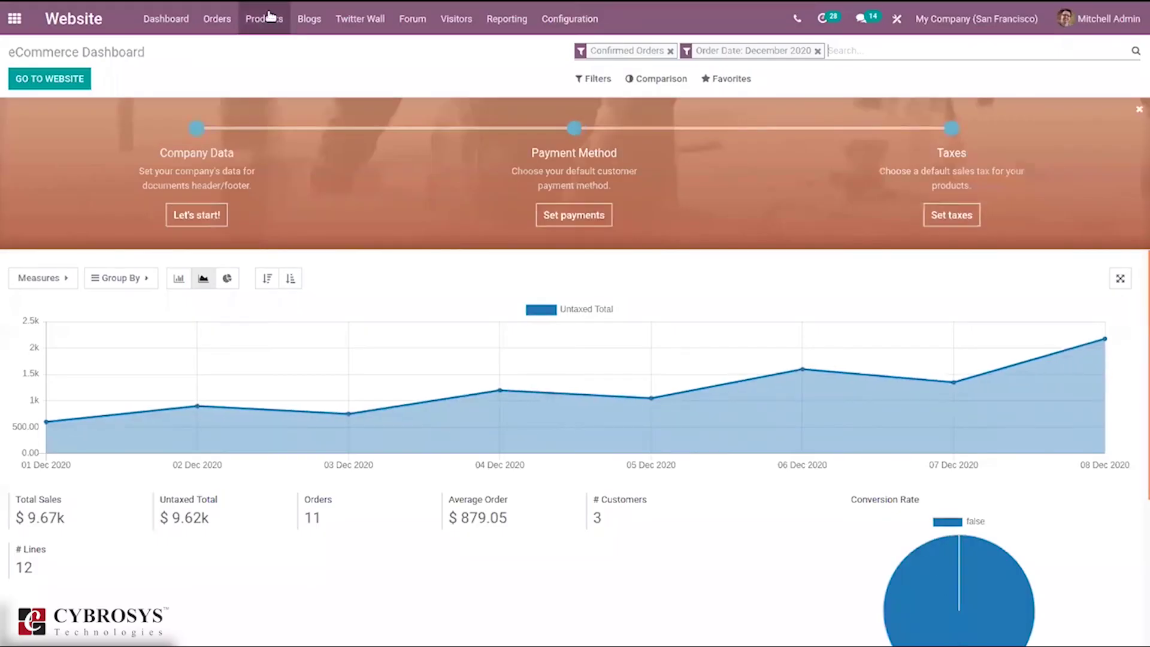
List the website orders without the Confirmed and From Website filters and open the newest Desk Pad order.
left_click(217, 19)
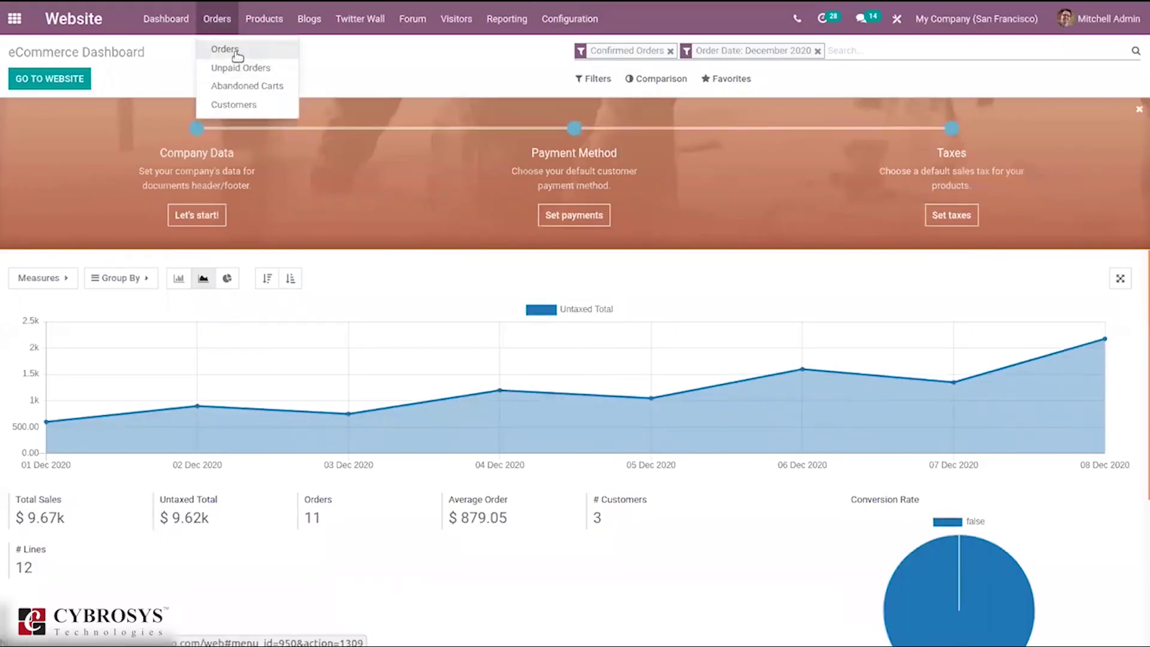
left_click(226, 49)
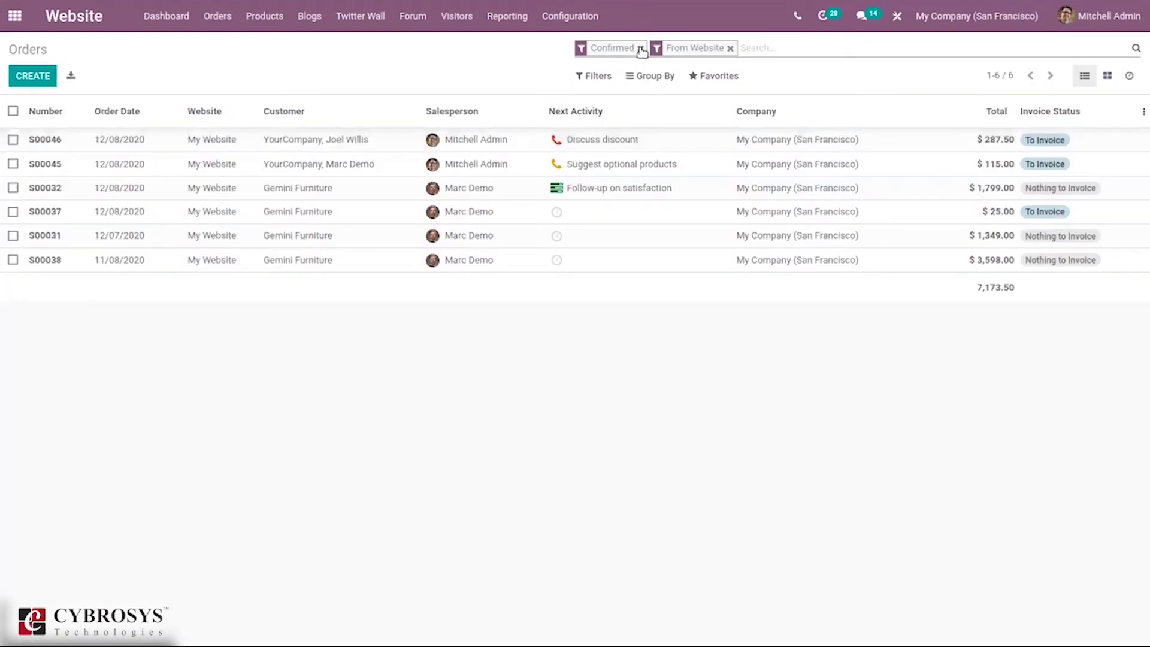
left_click(642, 48)
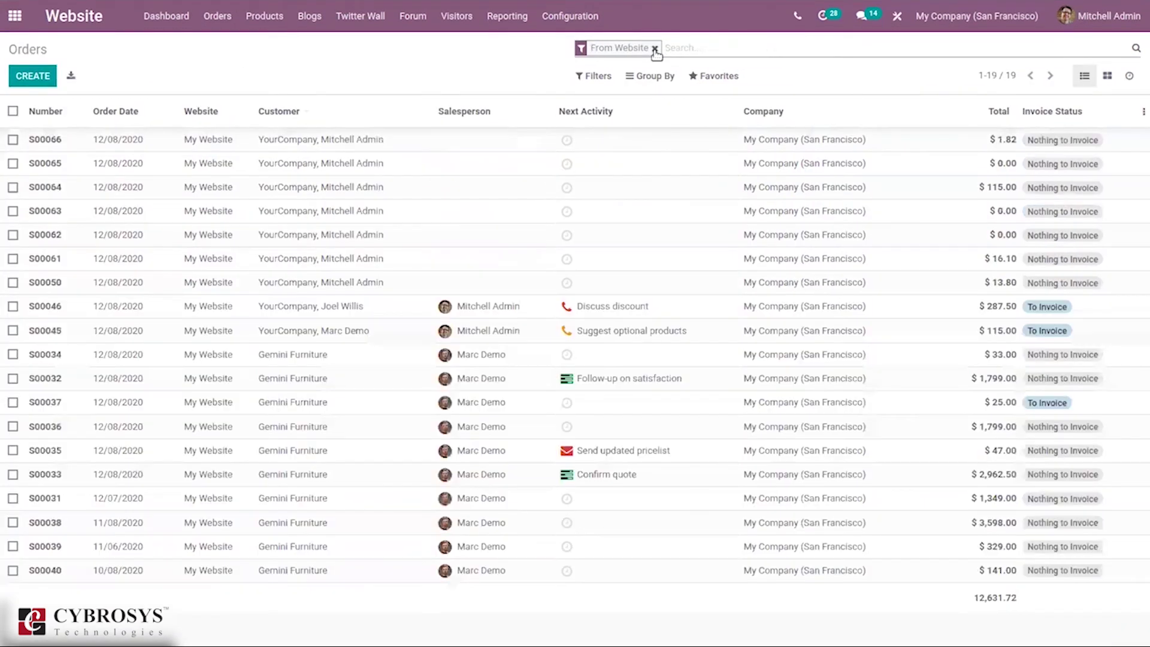
left_click(655, 49)
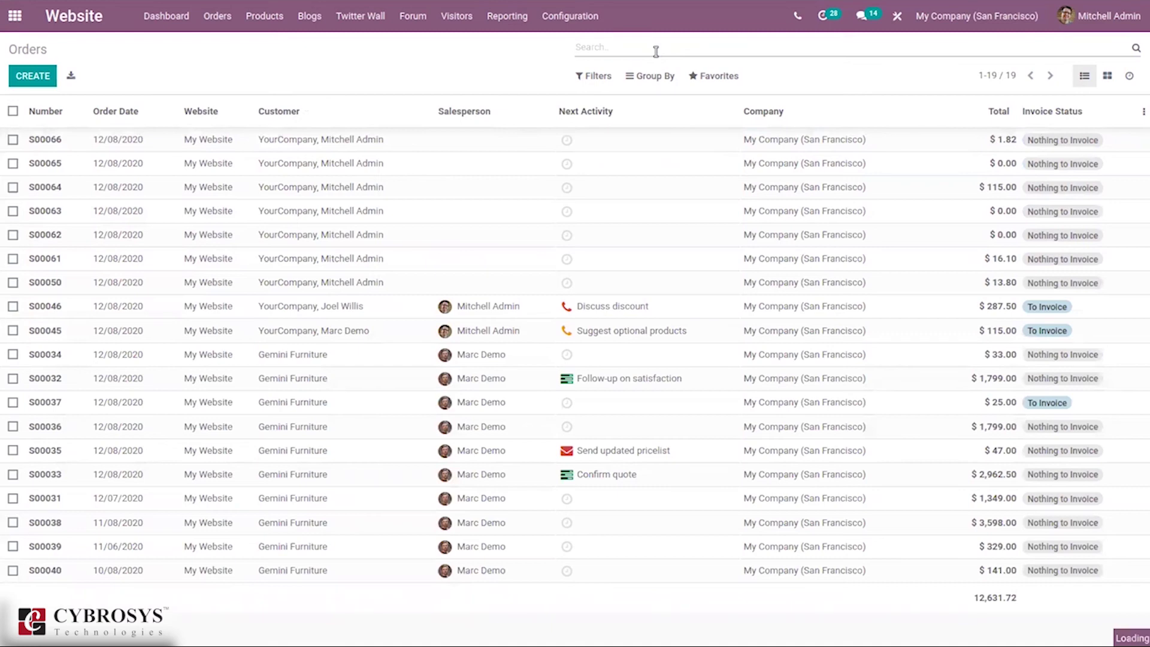
left_click(318, 142)
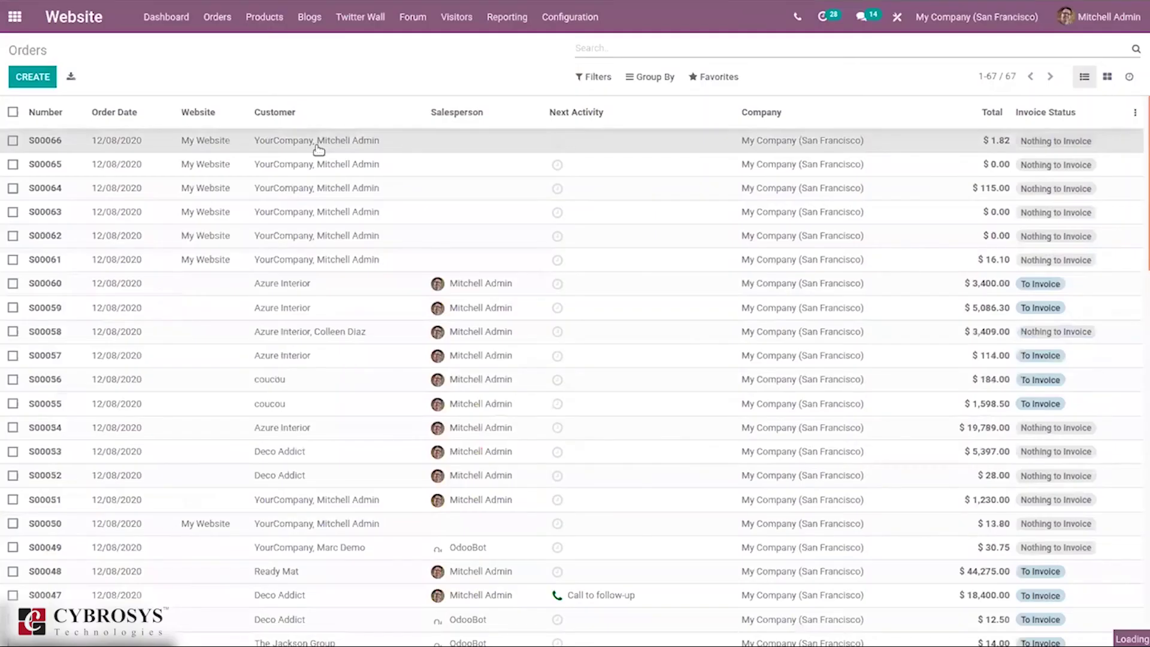
left_click(416, 132)
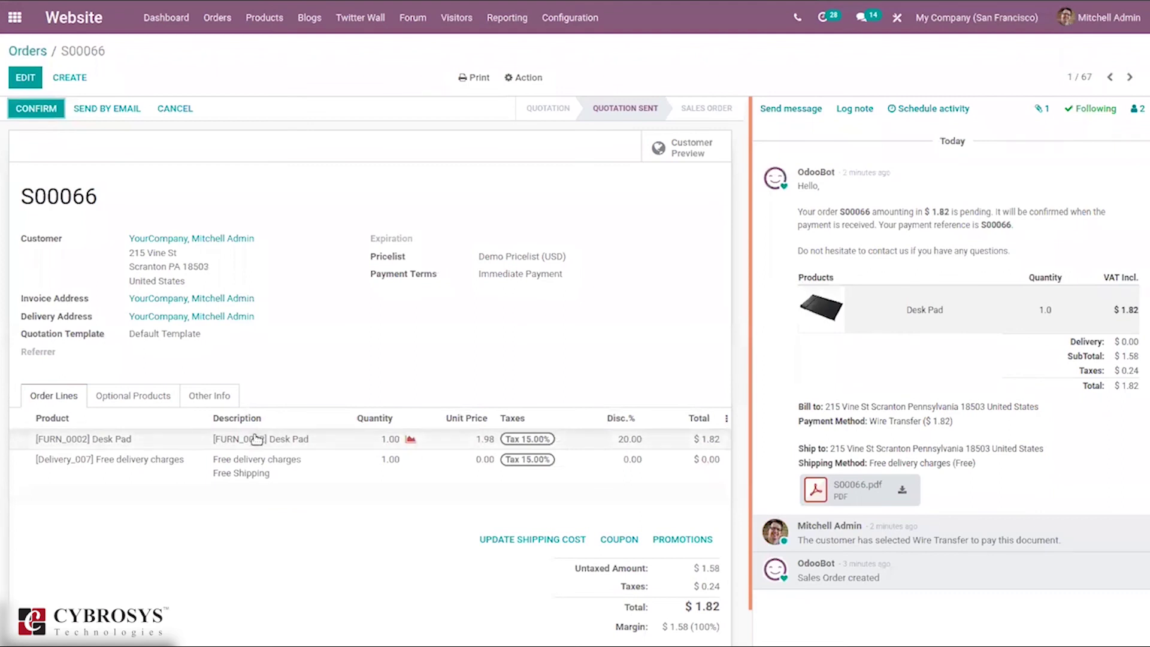
Open the Desk Pad product from its order line and go to its on-hand quantity list.
left_click(107, 438)
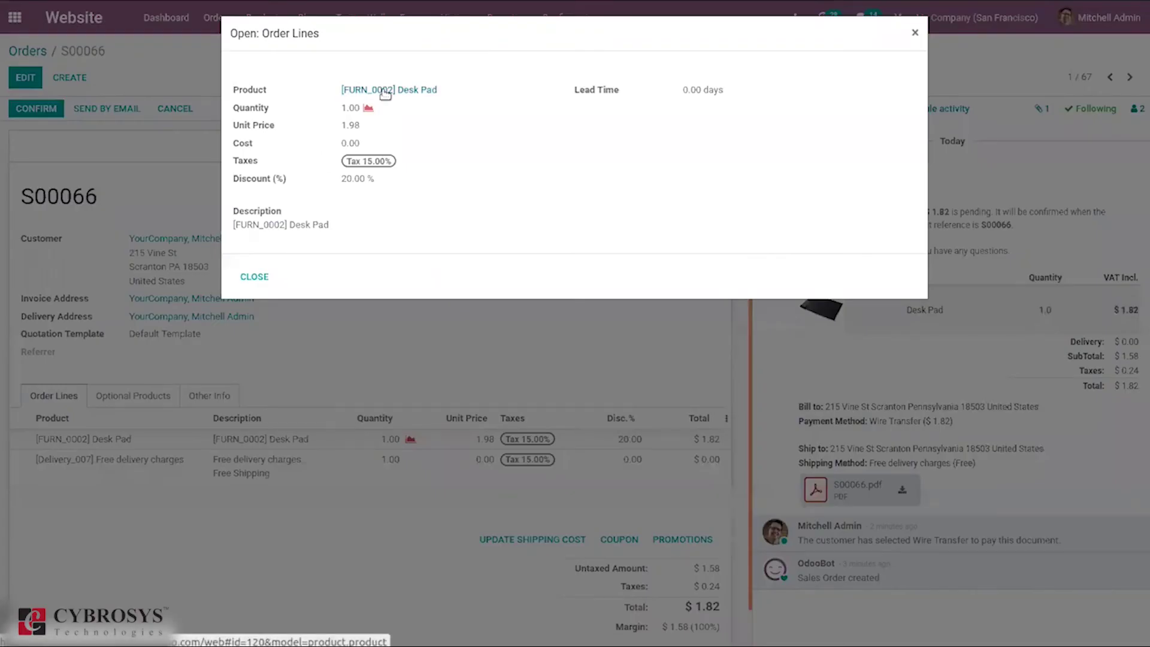
left_click(385, 91)
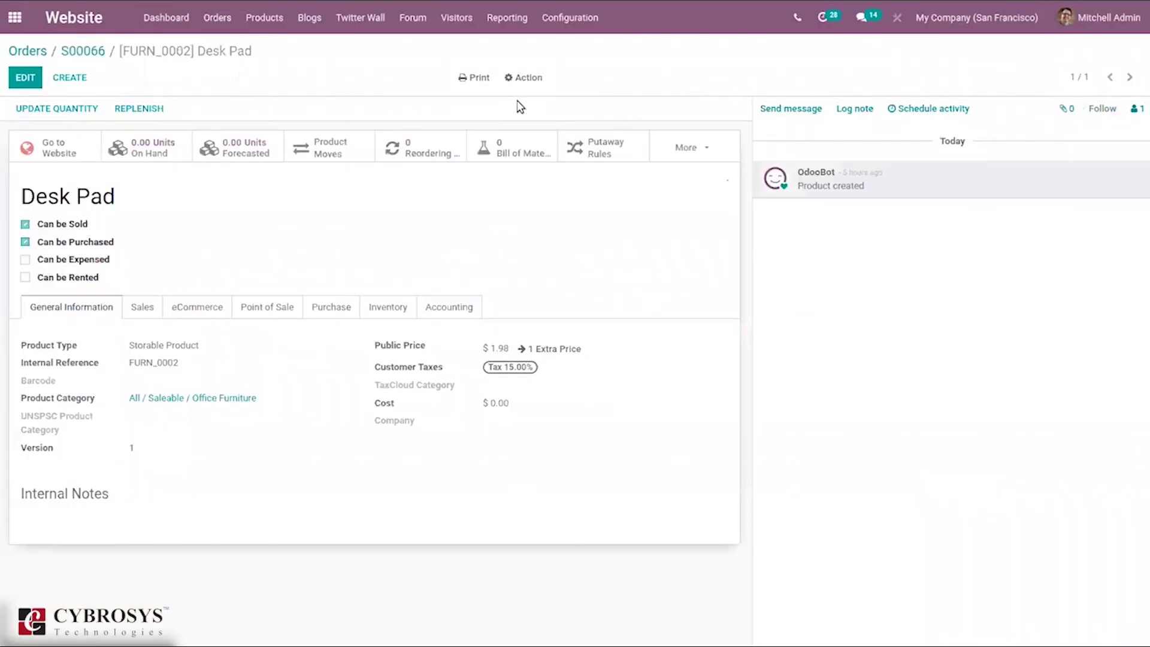
left_click(169, 153)
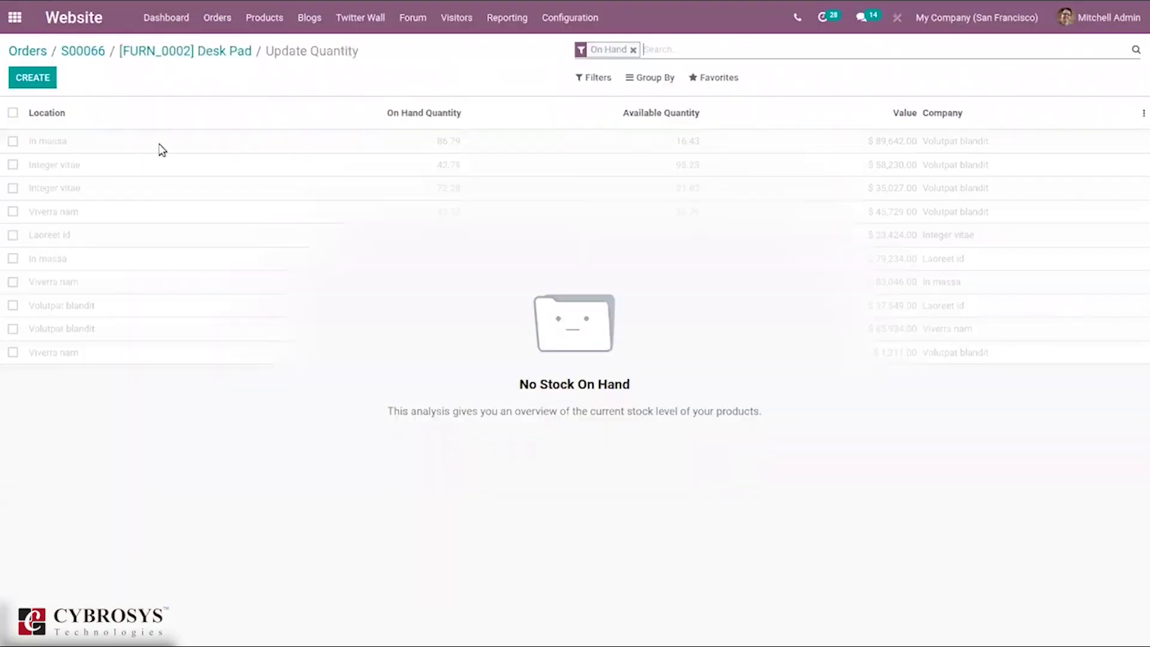
Create a stock line with 50 on hand at location WH/Stock, save it and return to the Desk Pad product.
left_click(34, 83)
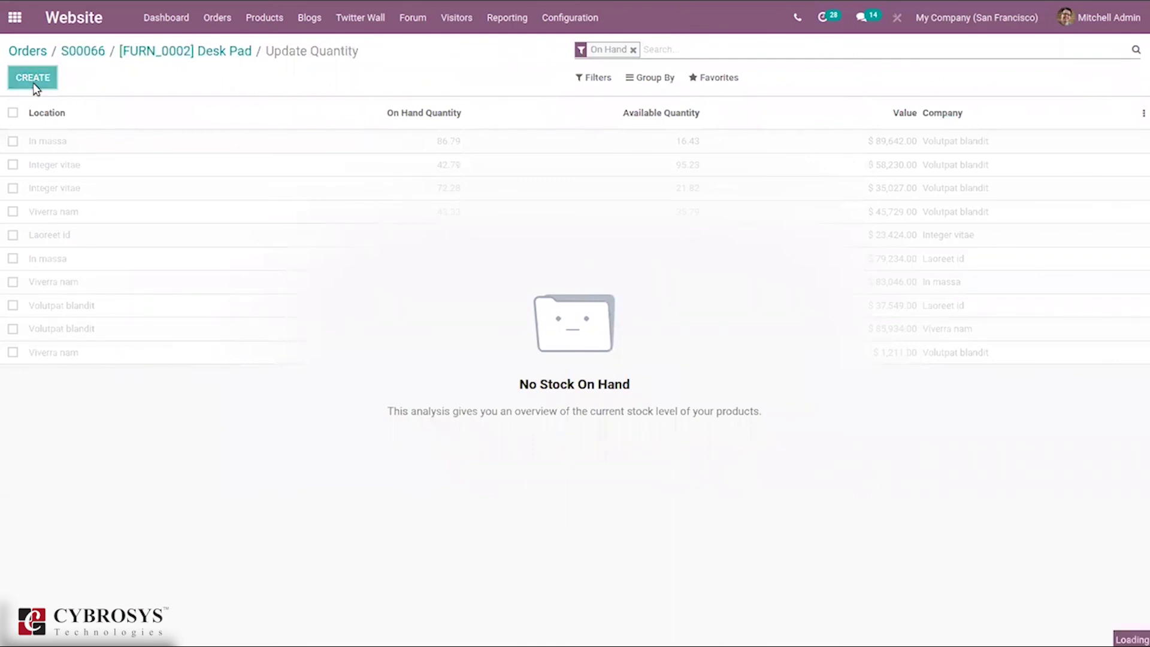
left_click(457, 143)
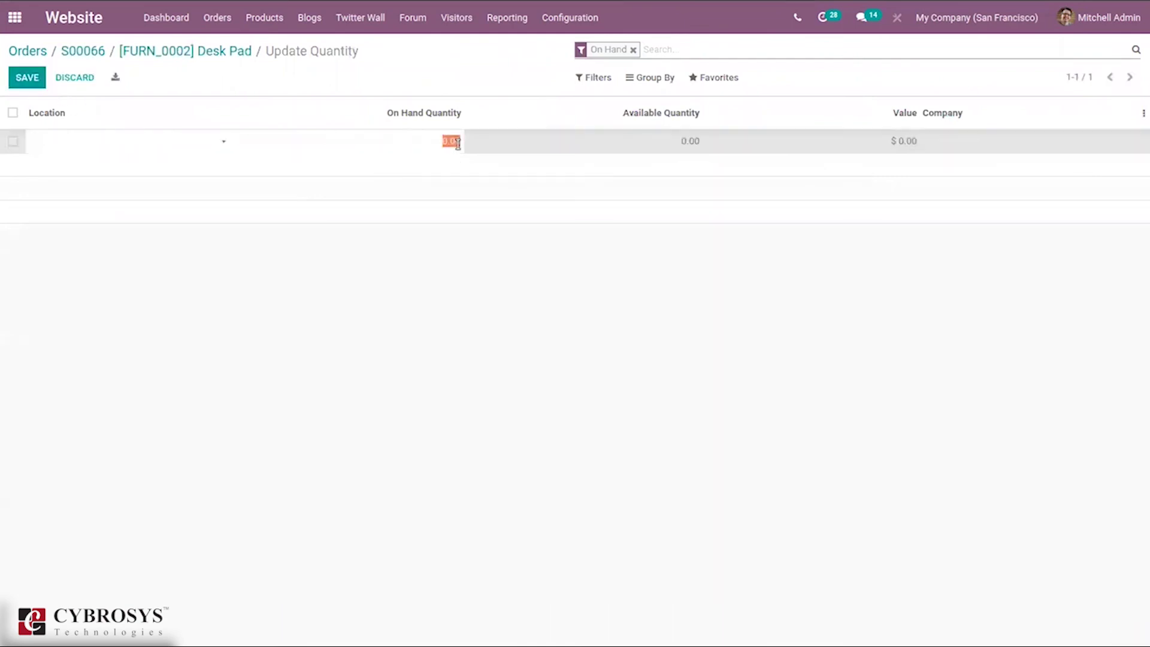
type("50")
left_click(30, 75)
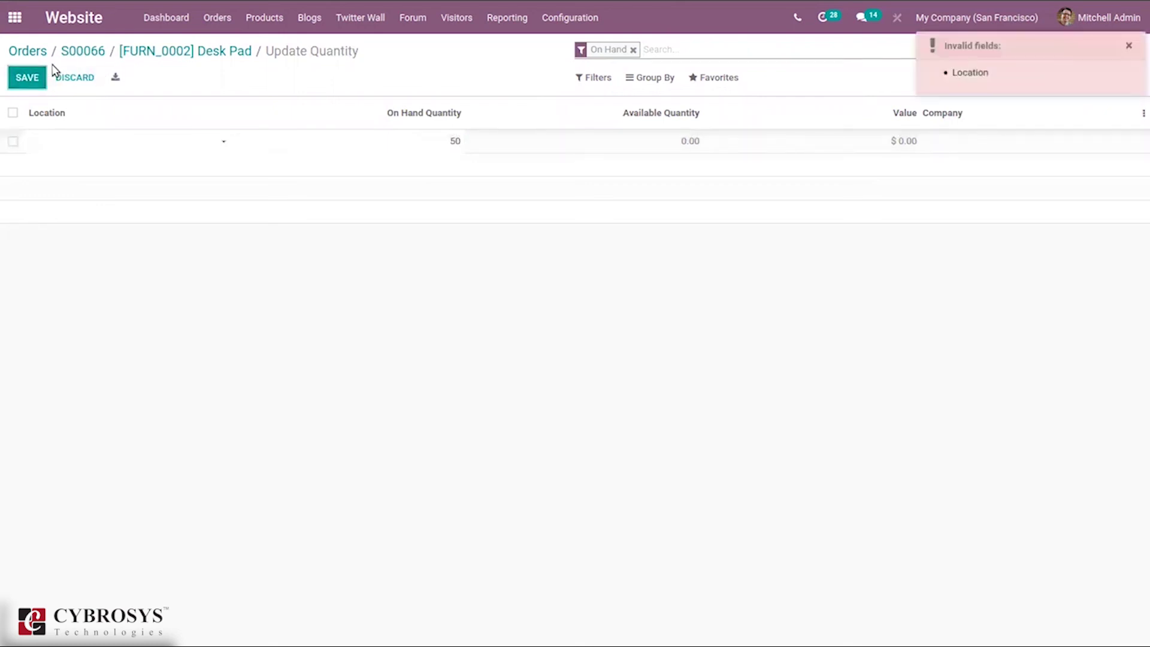
left_click(94, 140)
type("sto")
left_click(103, 163)
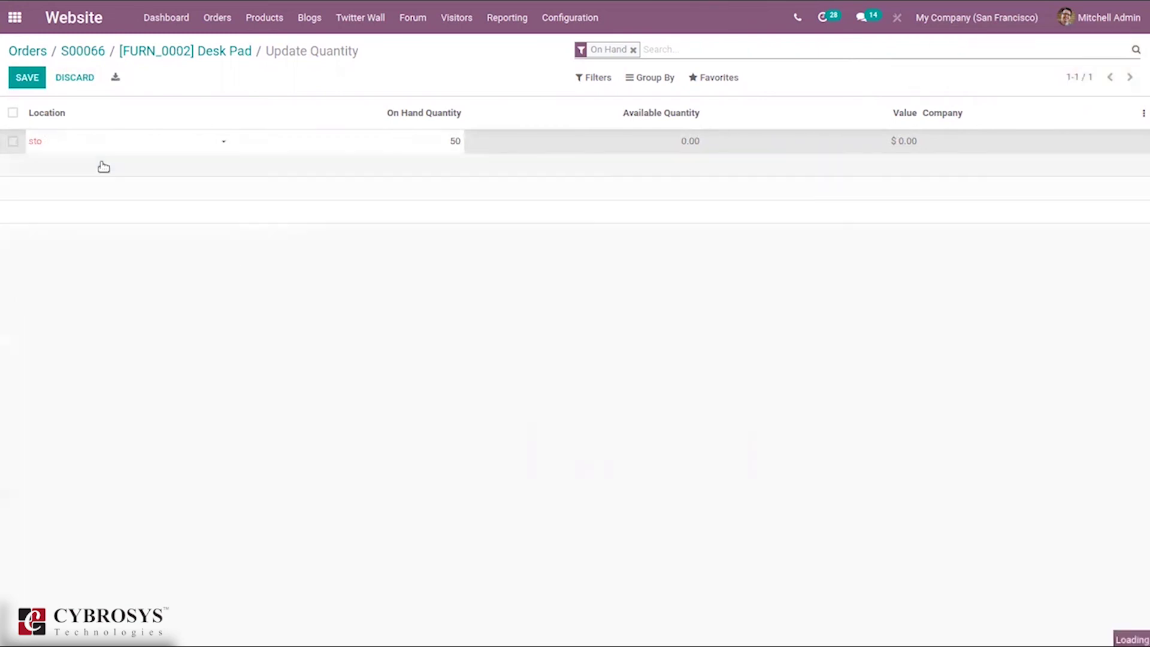
left_click(24, 75)
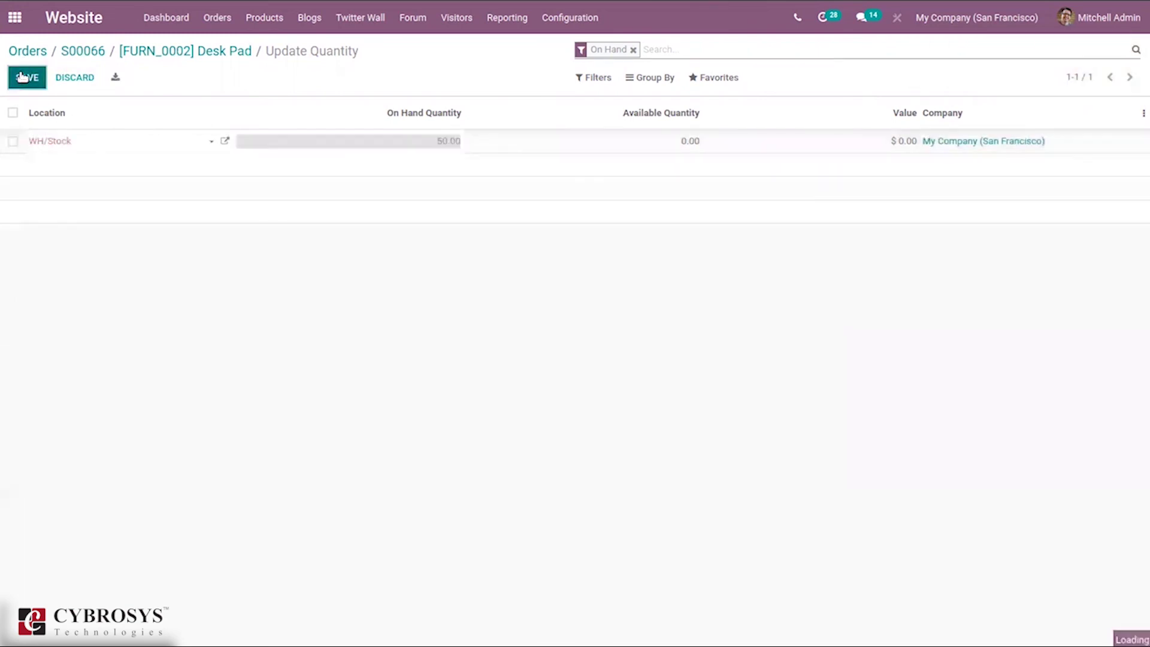
left_click(163, 58)
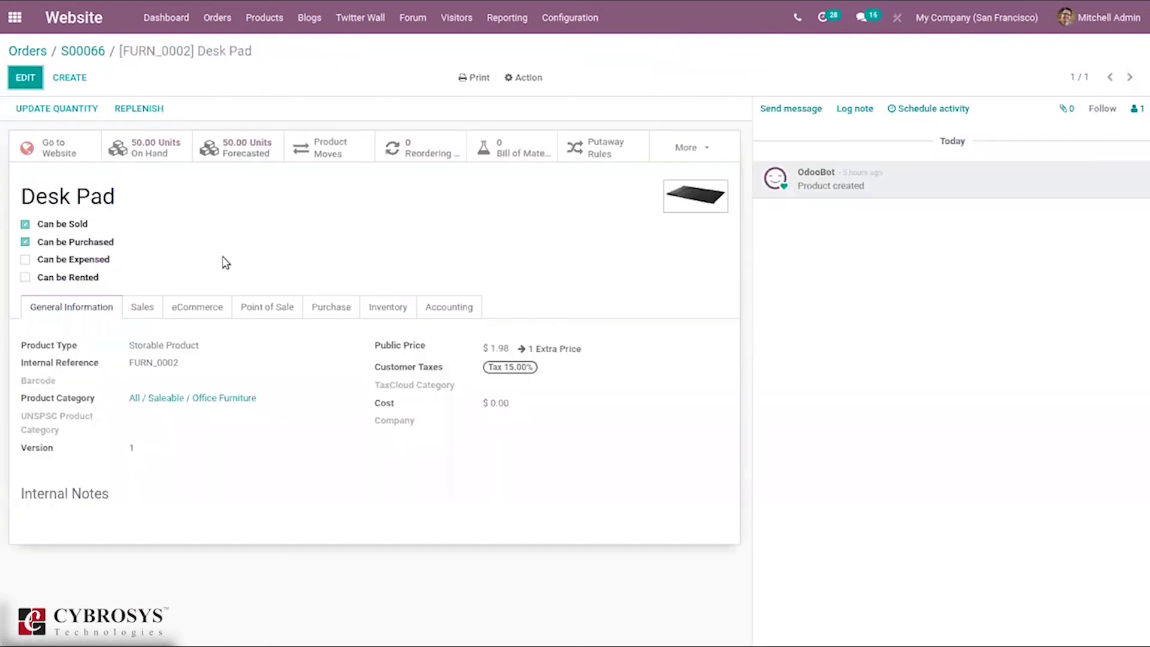
Return to the Desk Pad order, open its customer preview and review the quotation's pricing and payment terms.
left_click(79, 52)
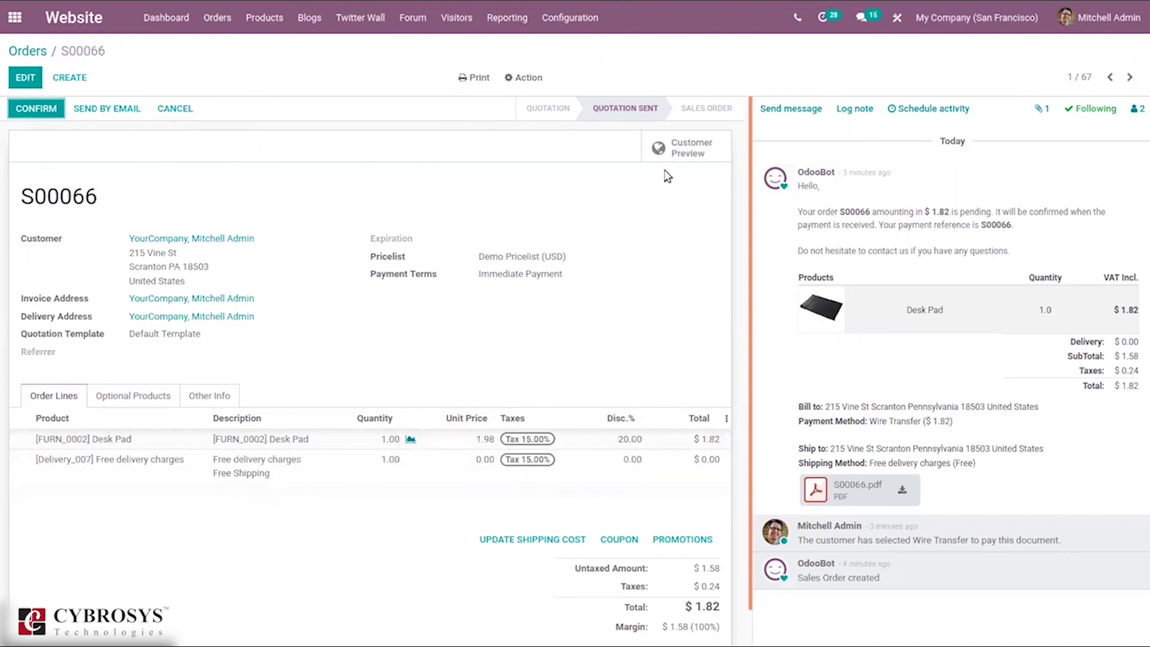
left_click(681, 157)
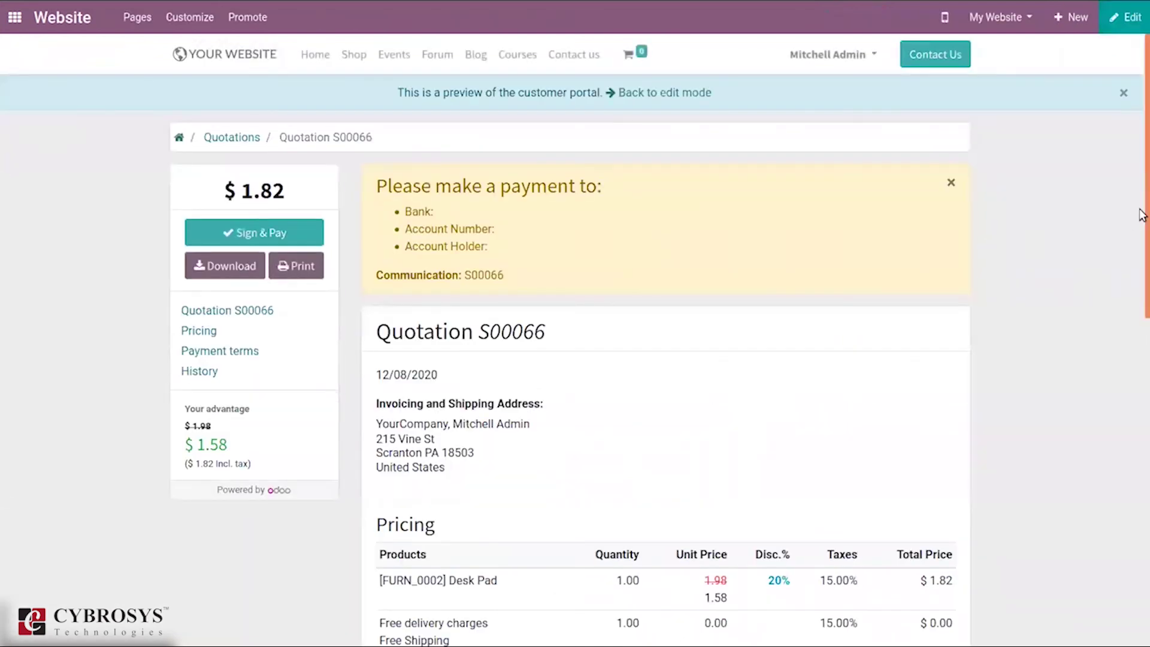
scroll(1144, 350, "down", 1)
scroll(1143, 351, "down", 4)
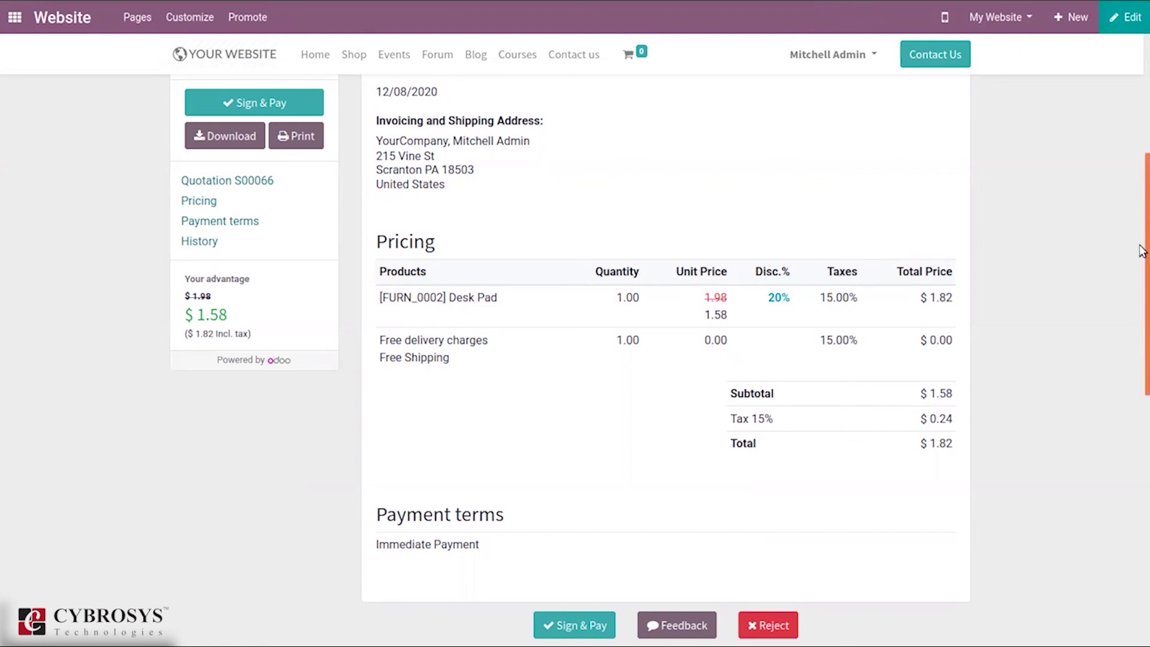
scroll(1141, 246, "down", 2)
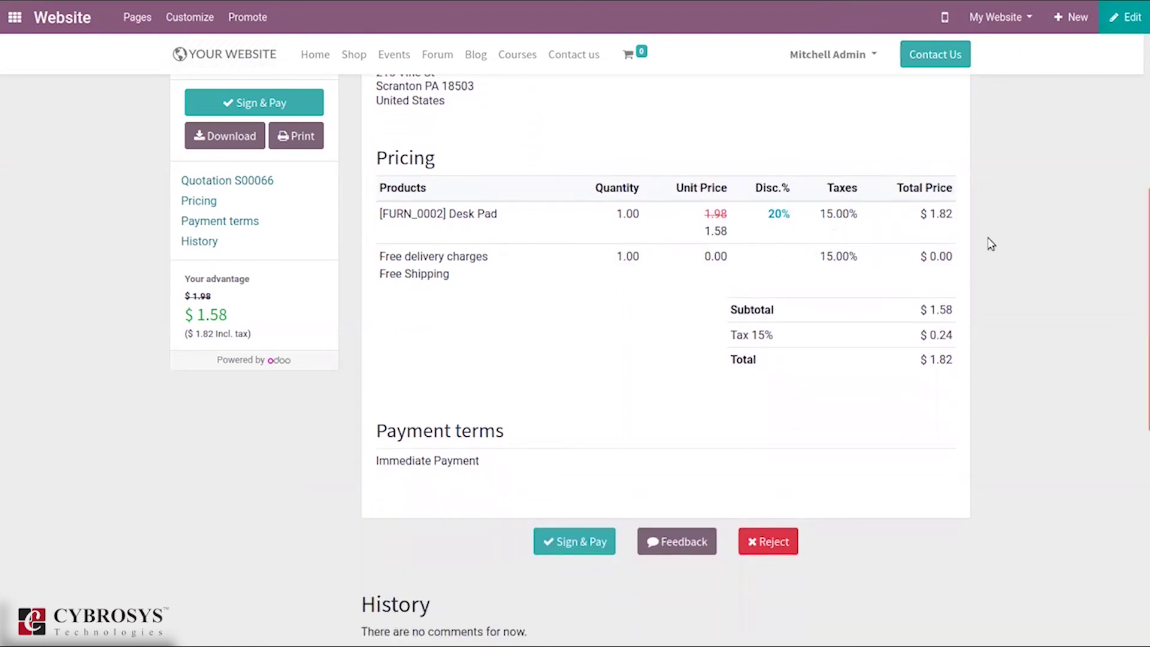
scroll(1141, 326, "down", 2)
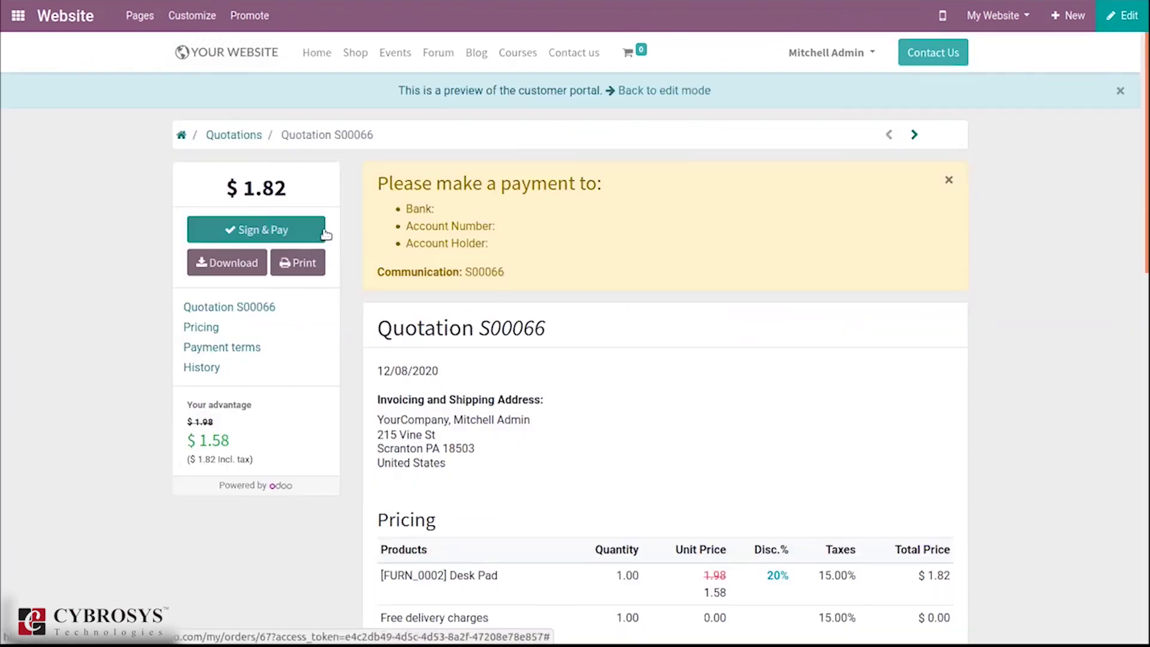
Sign the quotation with a hand-drawn signature, accept it, and pay and confirm by Wire Transfer.
left_click(298, 234)
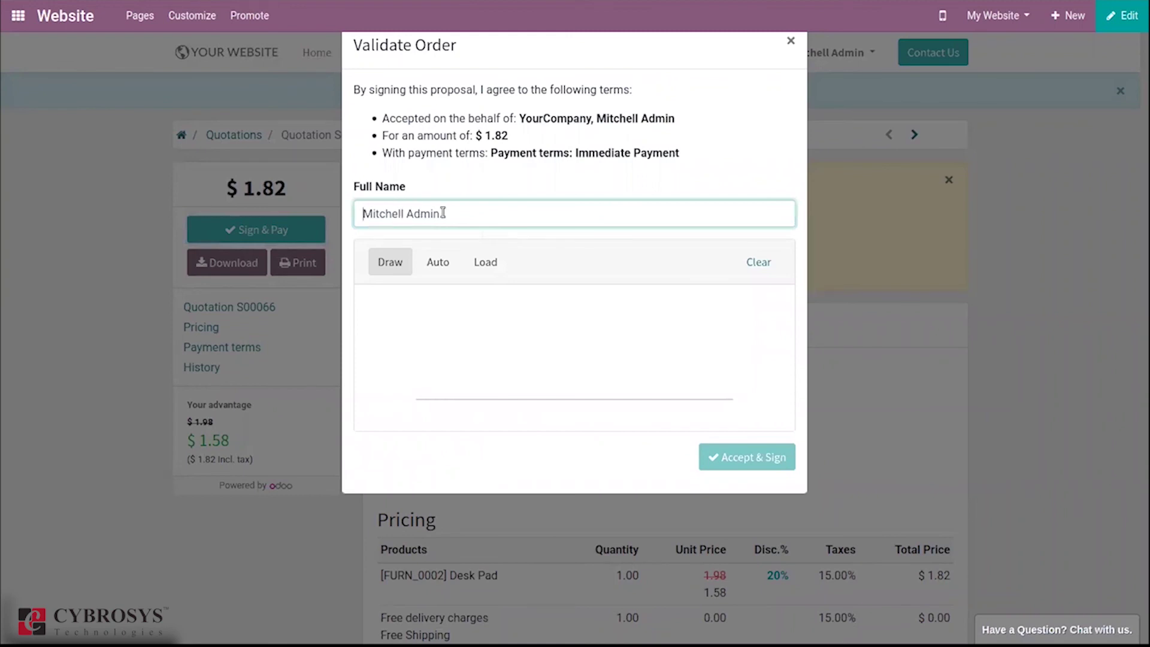
mouse_move(466, 375)
left_mouse_down()
mouse_move(471, 354)
mouse_move(481, 359)
mouse_move(497, 337)
mouse_move(561, 354)
left_mouse_up()
left_click(744, 463)
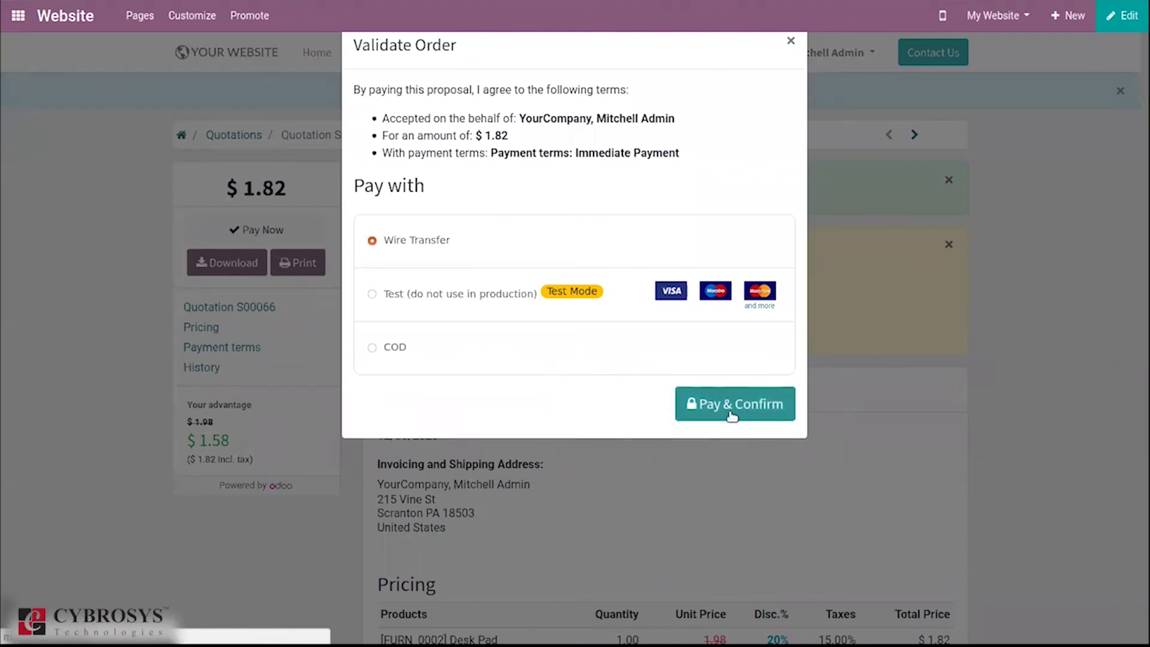
left_click(731, 415)
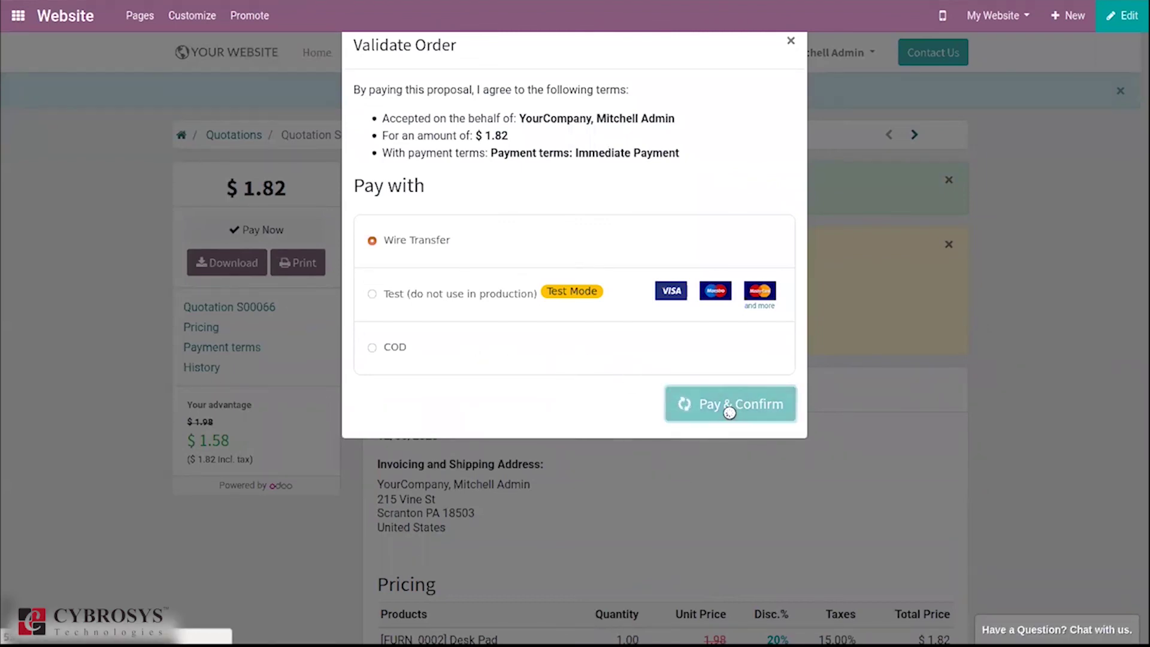